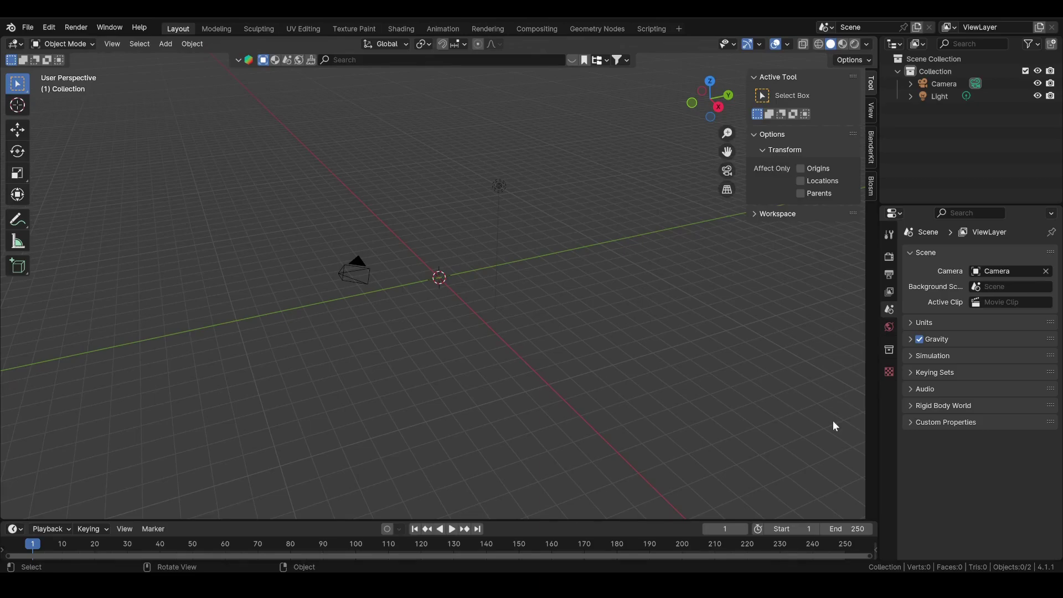
# - Add a cube at the origin, scale it to about 11.5 m per side and show its transform values
pyautogui.hotkey('shift', 'a')
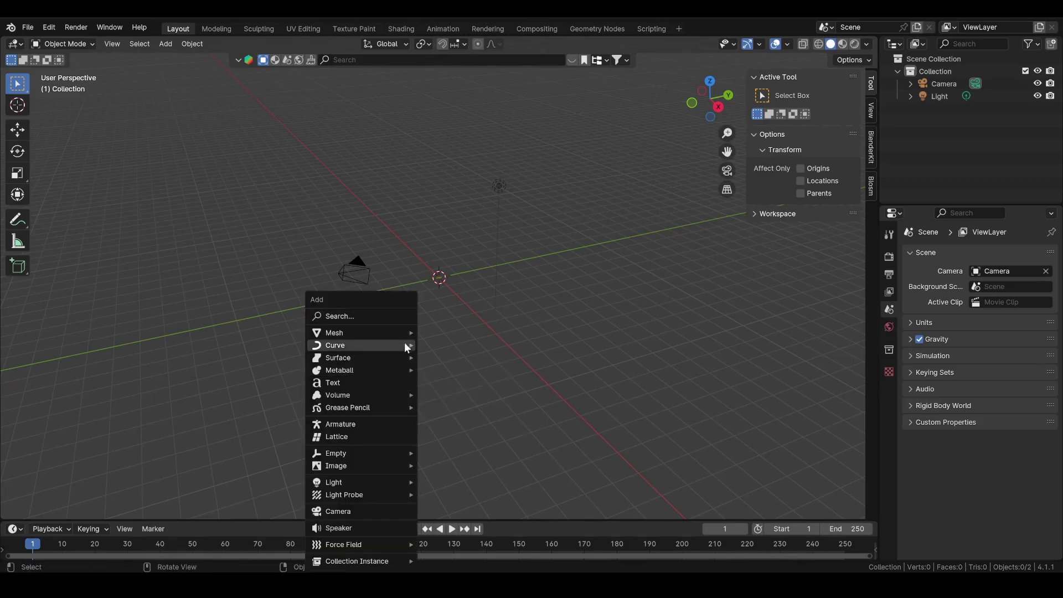
pyautogui.moveTo(408, 333)
pyautogui.click(445, 66)
pyautogui.press('s')
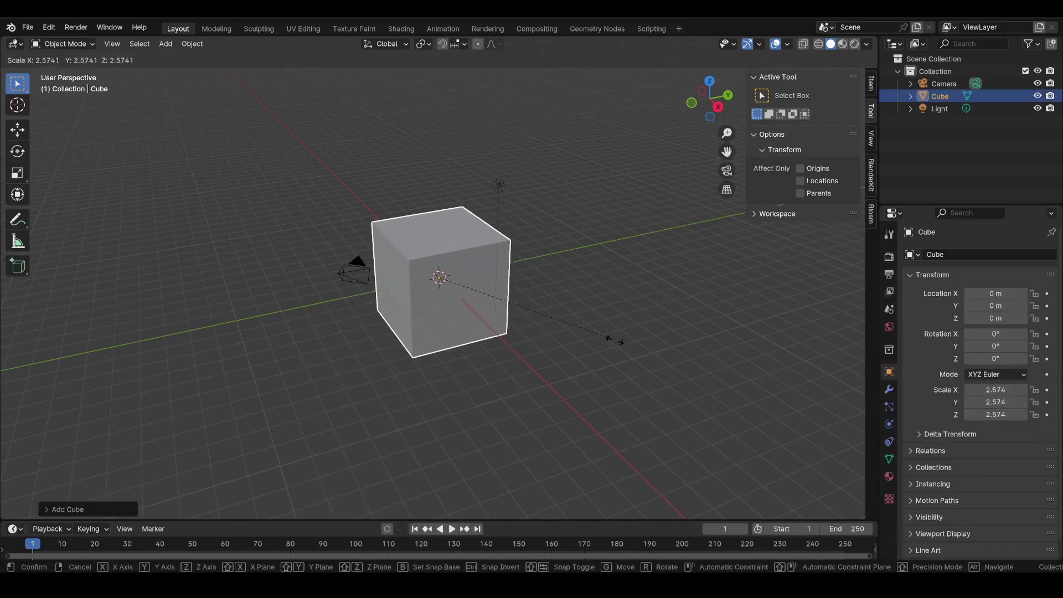
pyautogui.click(872, 117)
pyautogui.click(868, 89)
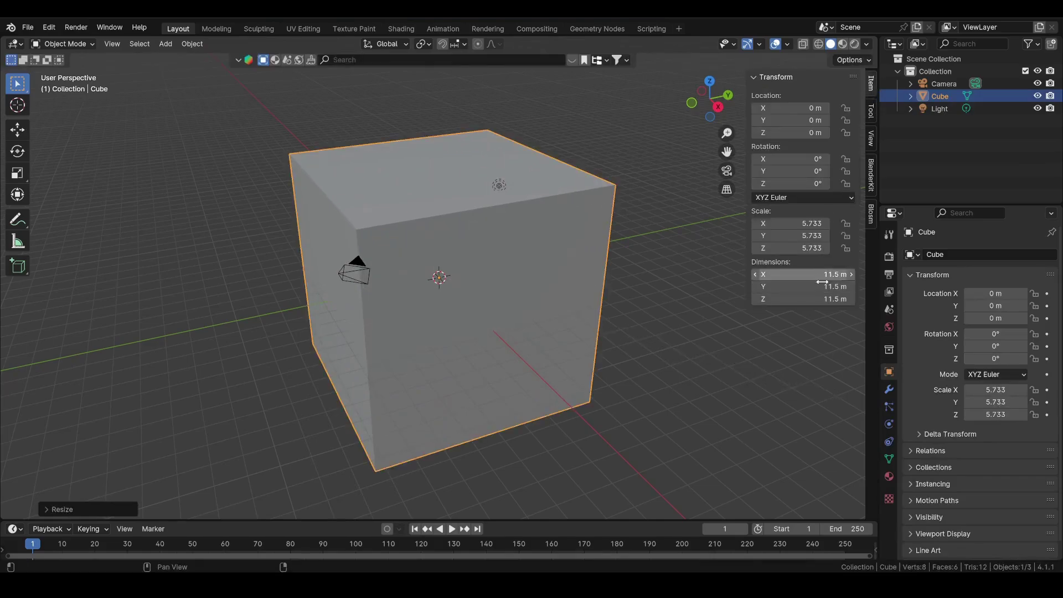
# - Enable Doriflow physics on the large cube, widen the properties area and assign the cube as Domain
pyautogui.click(890, 424)
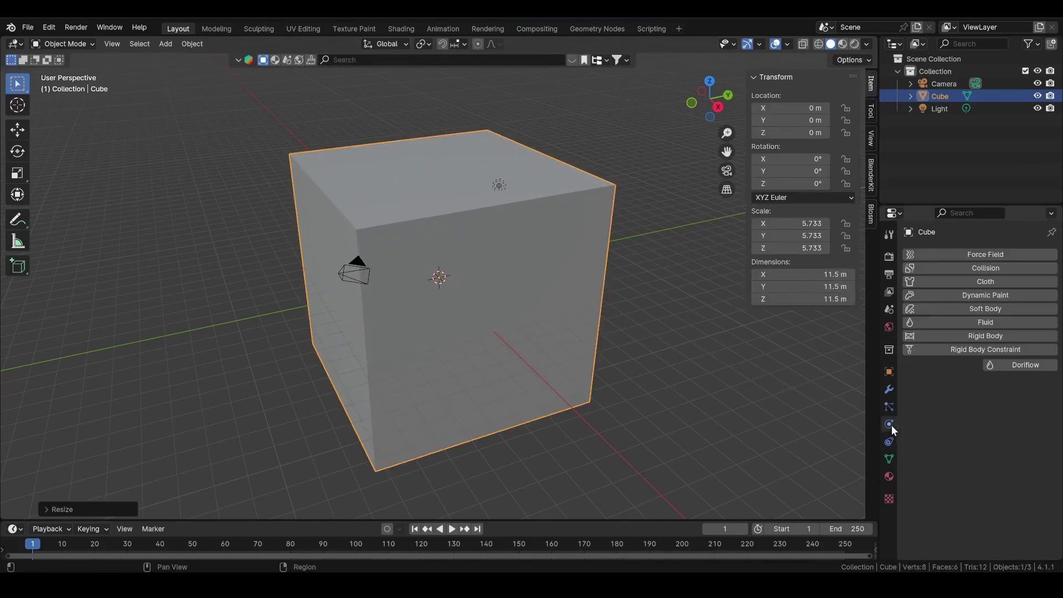
pyautogui.click(1024, 364)
pyautogui.click(989, 403)
pyautogui.moveTo(879, 376); pyautogui.dragTo(820, 376)
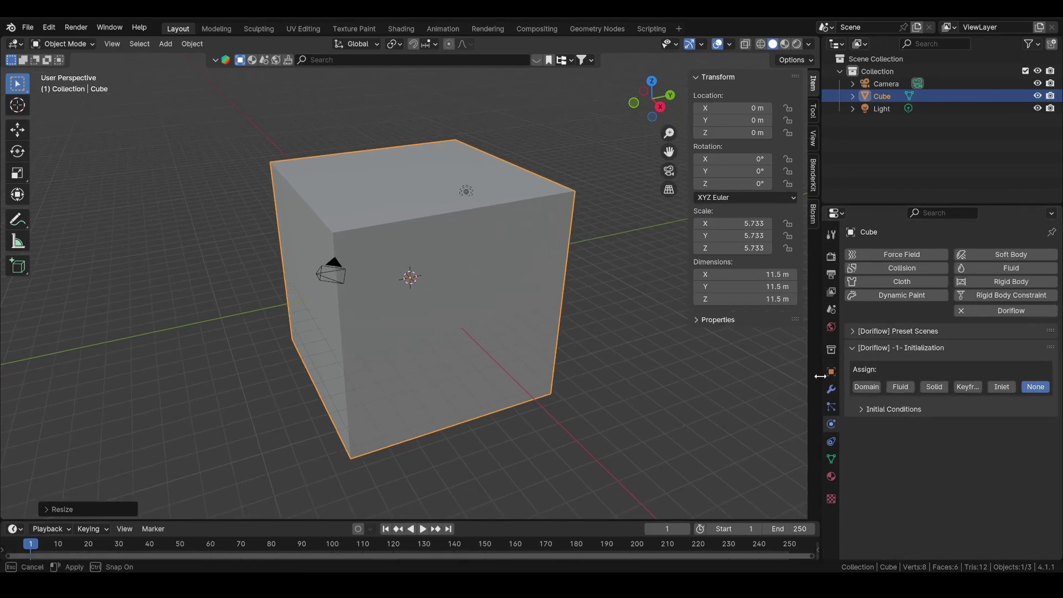
pyautogui.click(866, 386)
pyautogui.scroll(-1, 379, 339)
# - Add a second cube inside the domain and scale it to about 8.84 m in X and Y and 3.76 m in Z
pyautogui.hotkey('shift', 'a')
pyautogui.moveTo(387, 332)
pyautogui.click(465, 81)
pyautogui.press('s')
pyautogui.click(518, 303)
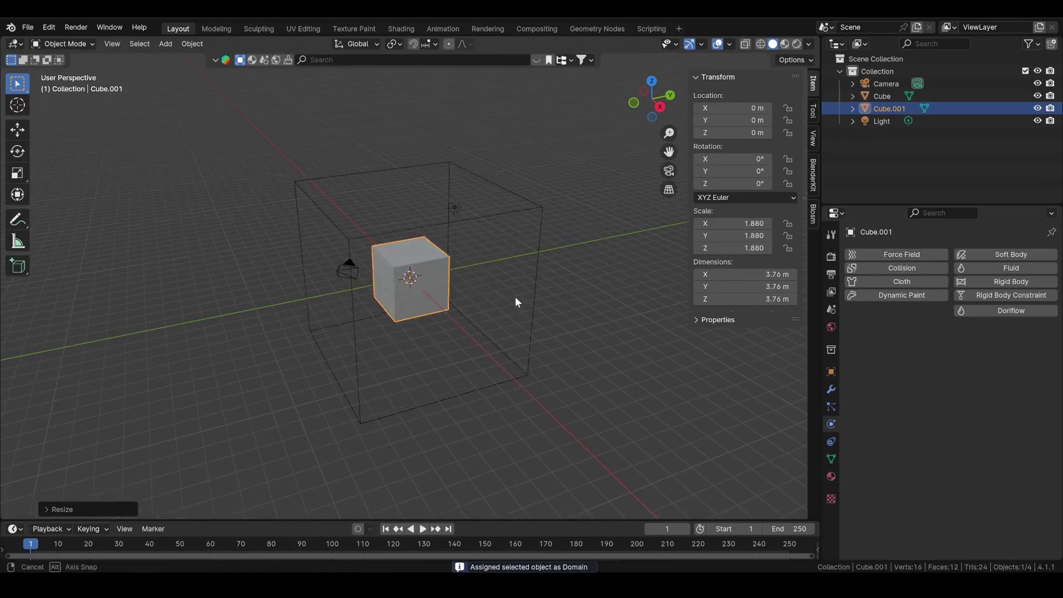
pyautogui.moveTo(518, 303); pyautogui.dragTo(504, 310, button='middle')
pyautogui.press('s')
pyautogui.hotkey('shift', 'z')
pyautogui.click(622, 343)
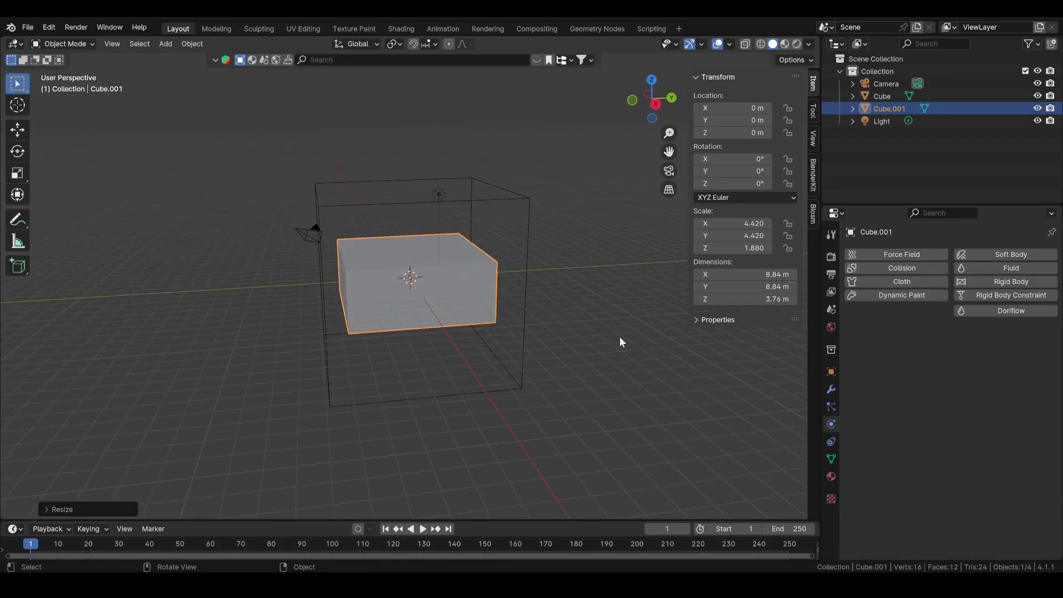
# - Lower the inner cube along Z to about -3.24 m and assign it as Doriflow Fluid
pyautogui.press('g')
pyautogui.press('z')
pyautogui.click(554, 328)
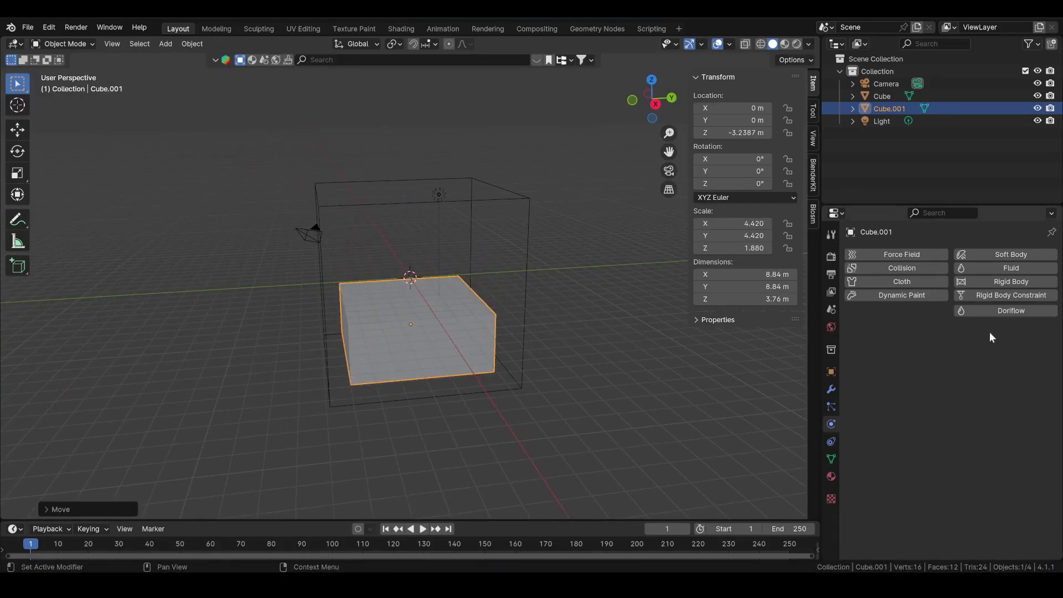
pyautogui.click(1012, 314)
pyautogui.click(900, 386)
# - Add a torus scaled to about 6.03 m across and raise it along Z to about 2.16 m above the fluid
pyautogui.hotkey('shift', 'a')
pyautogui.moveTo(478, 335)
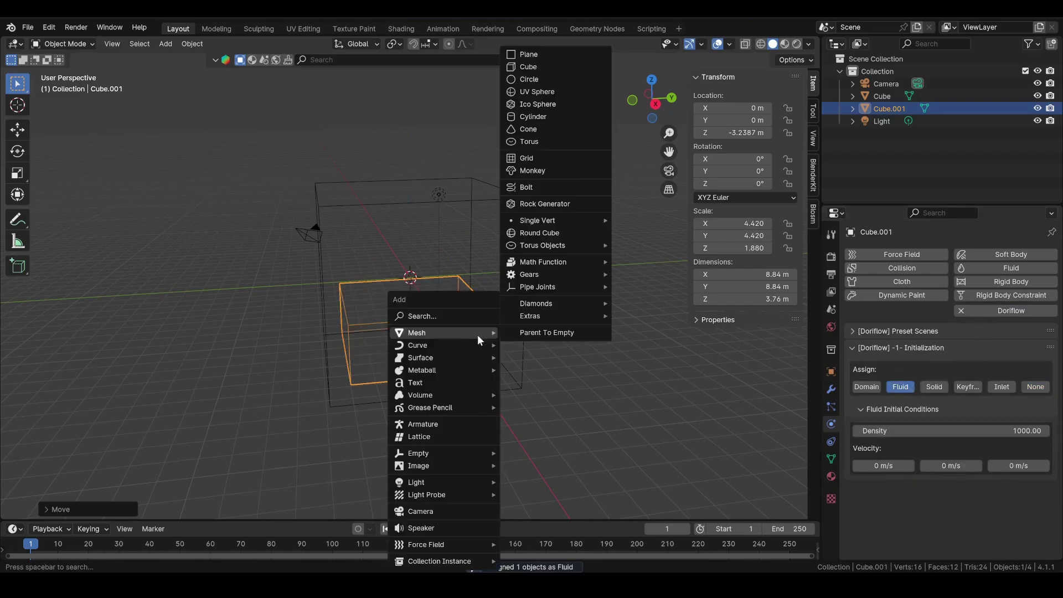
pyautogui.click(540, 142)
pyautogui.press('s')
pyautogui.click(490, 289)
pyautogui.press('g')
pyautogui.press('z')
pyautogui.click(491, 255)
# - Assign the torus as a Doriflow Solid and tilt it around the Y axis
pyautogui.click(994, 310)
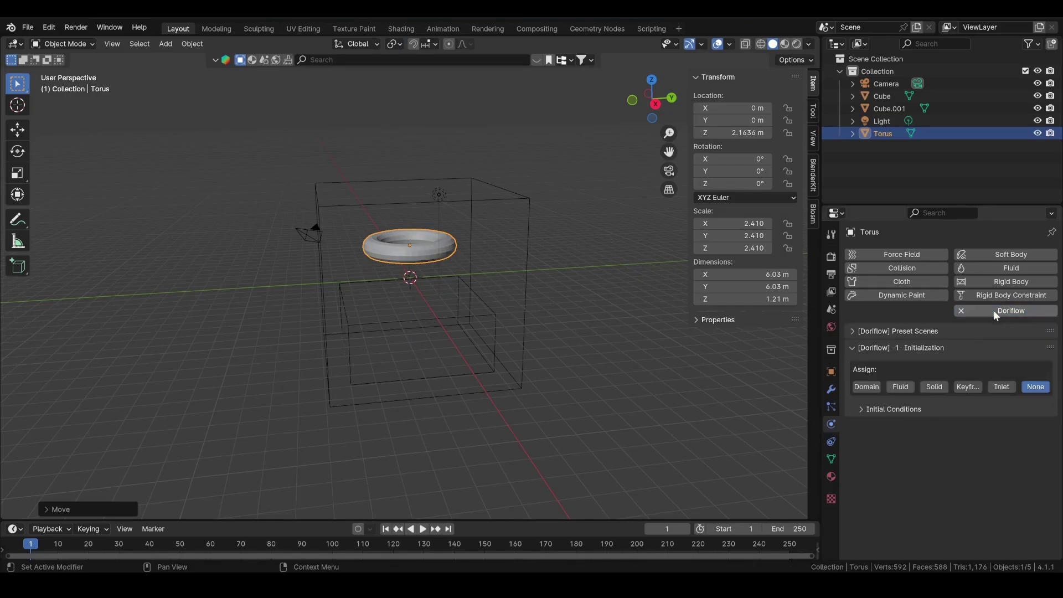
pyautogui.click(935, 386)
pyautogui.moveTo(609, 315); pyautogui.dragTo(578, 304, button='middle')
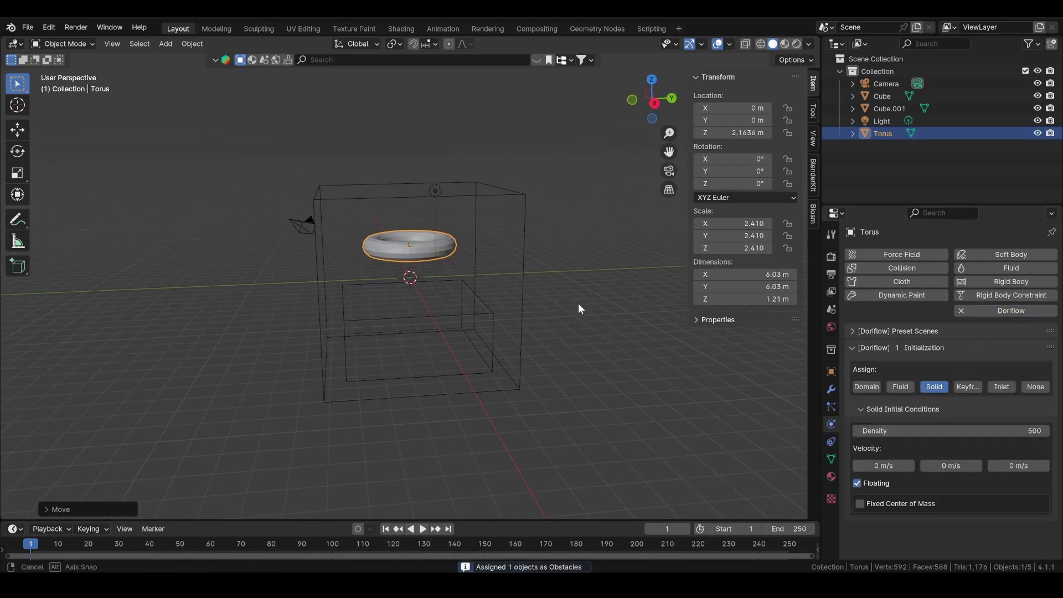
pyautogui.click(394, 45)
pyautogui.click(411, 101)
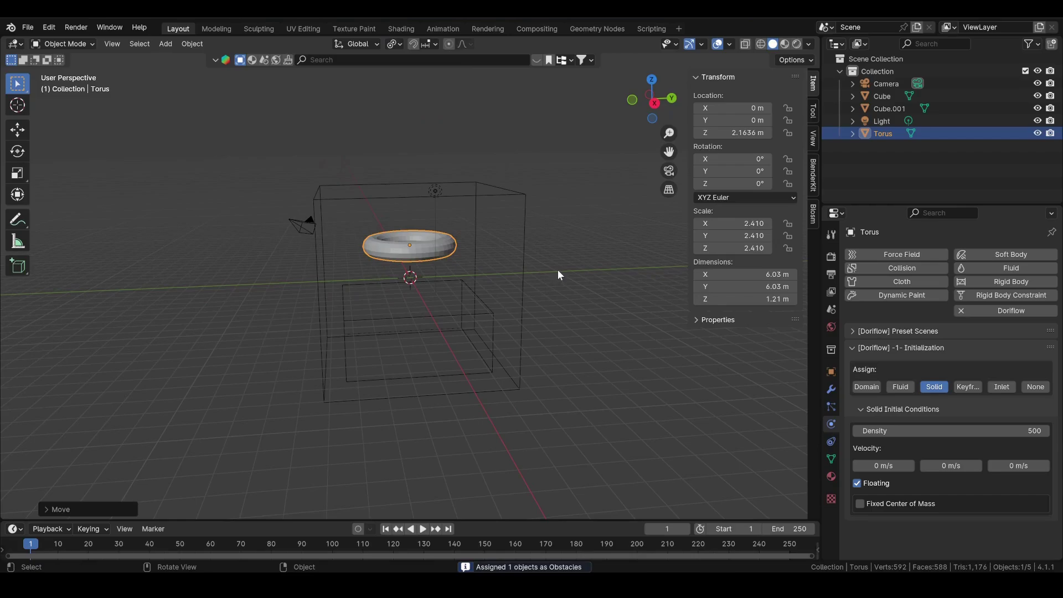
pyautogui.press('r')
pyautogui.press('y')
pyautogui.click(557, 227)
# - Set the domain cube's resolution to 35 and its time step size to 1 ms
pyautogui.moveTo(494, 248); pyautogui.dragTo(474, 221, button='middle')
pyautogui.click(460, 194)
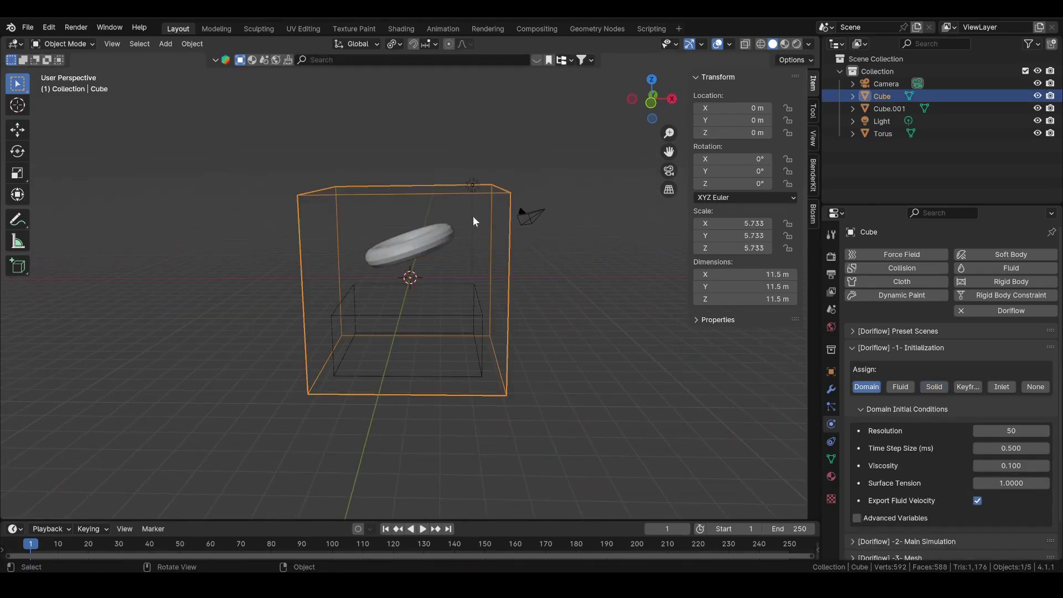
pyautogui.scroll(-2, 919, 421)
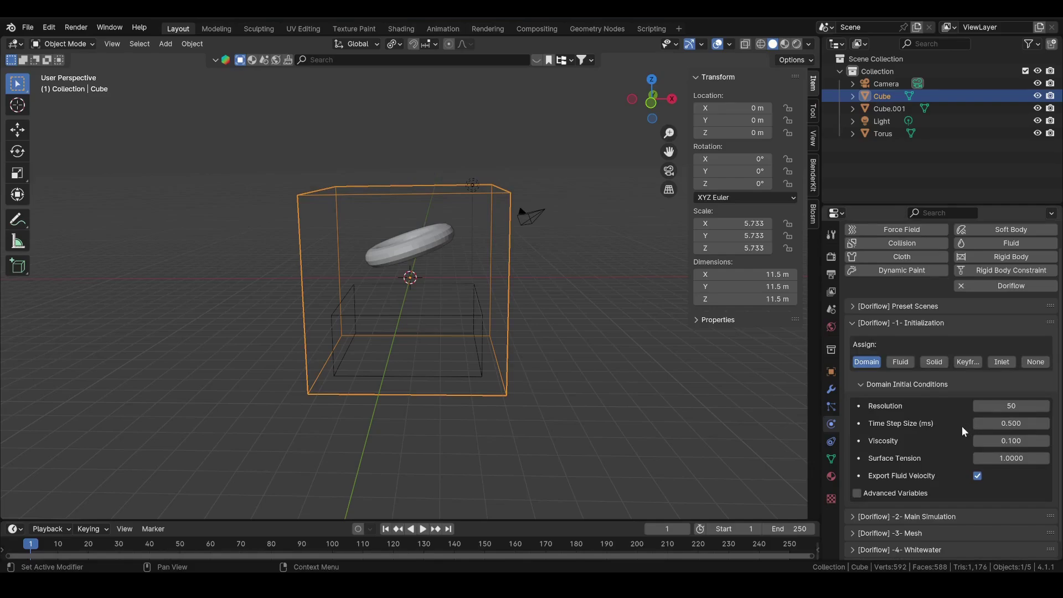
pyautogui.click(1012, 406)
pyautogui.write('35')
pyautogui.press('Return')
pyautogui.click(1005, 424)
pyautogui.write('1')
pyautogui.press('Return')
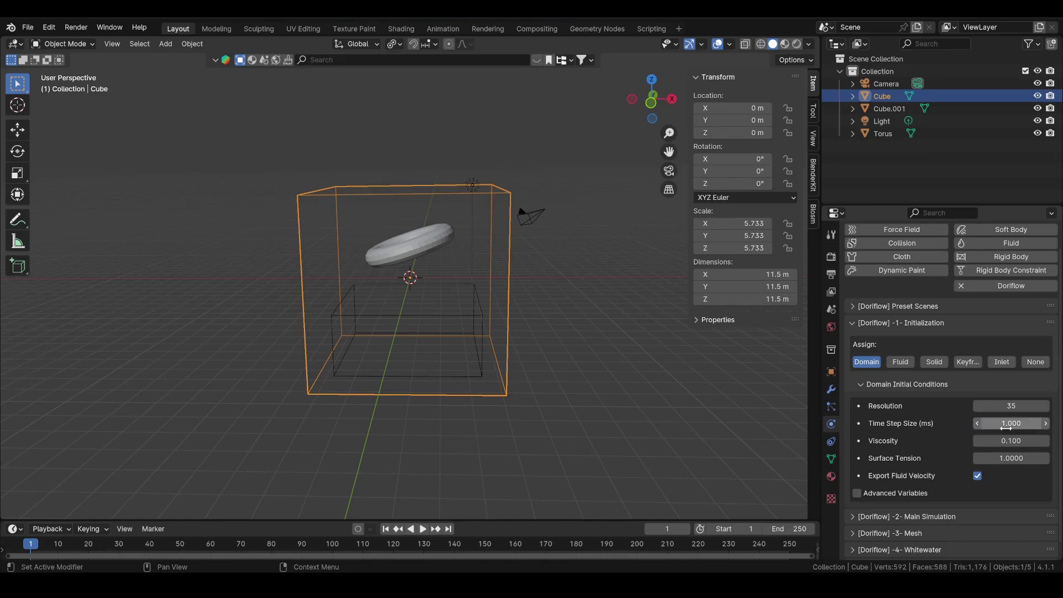
# - Set the domain's viscosity to 0.05 and collapse its initial conditions
pyautogui.click(1019, 442)
pyautogui.write('0.05')
pyautogui.press('Return')
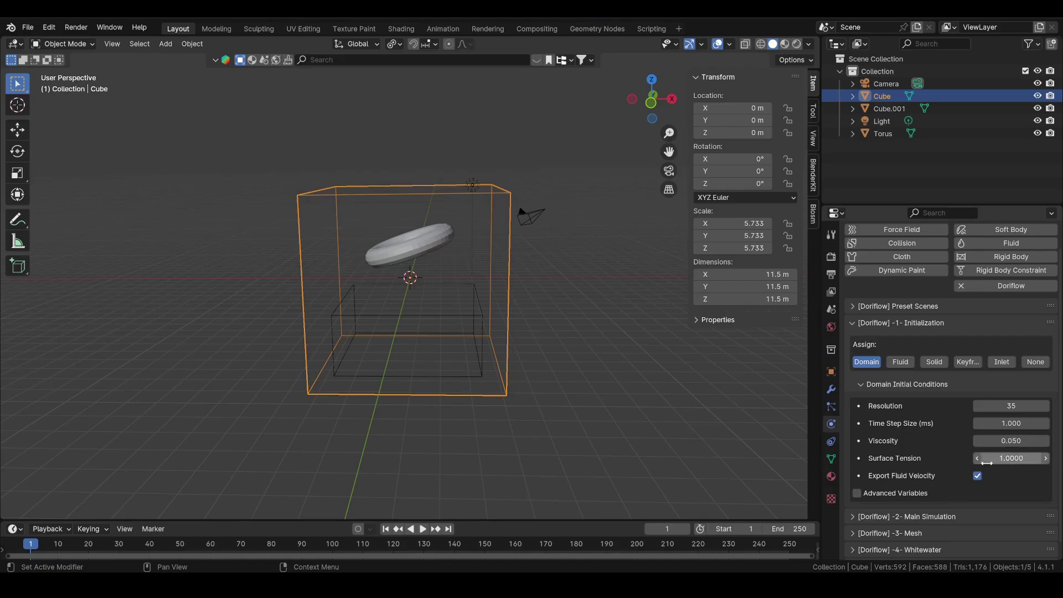
pyautogui.click(908, 385)
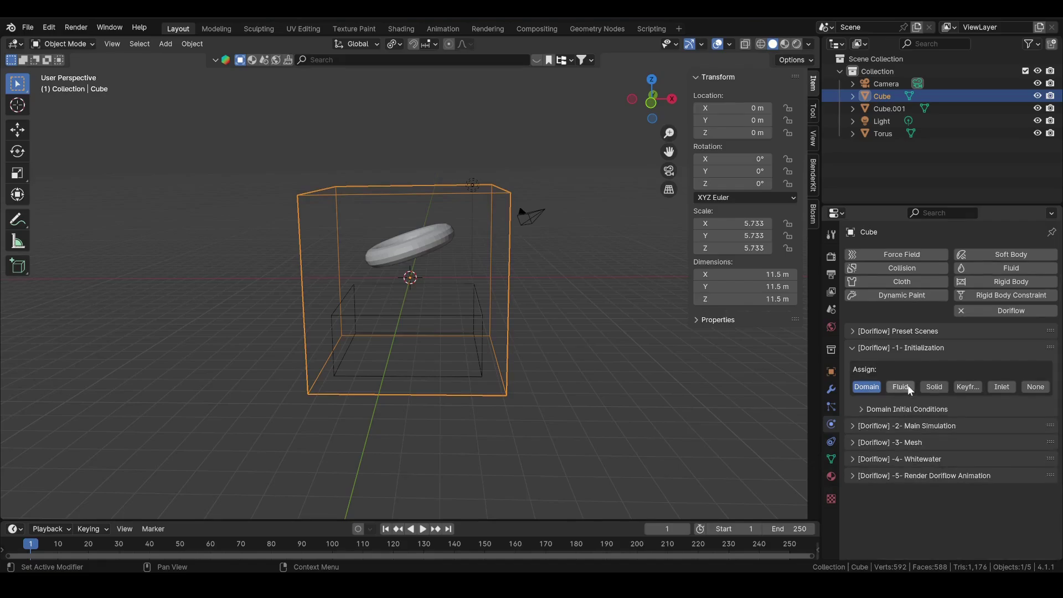
# - Start computing the fluid and solid motions in the main simulation and minimize the console window
pyautogui.click(911, 423)
pyautogui.click(935, 463)
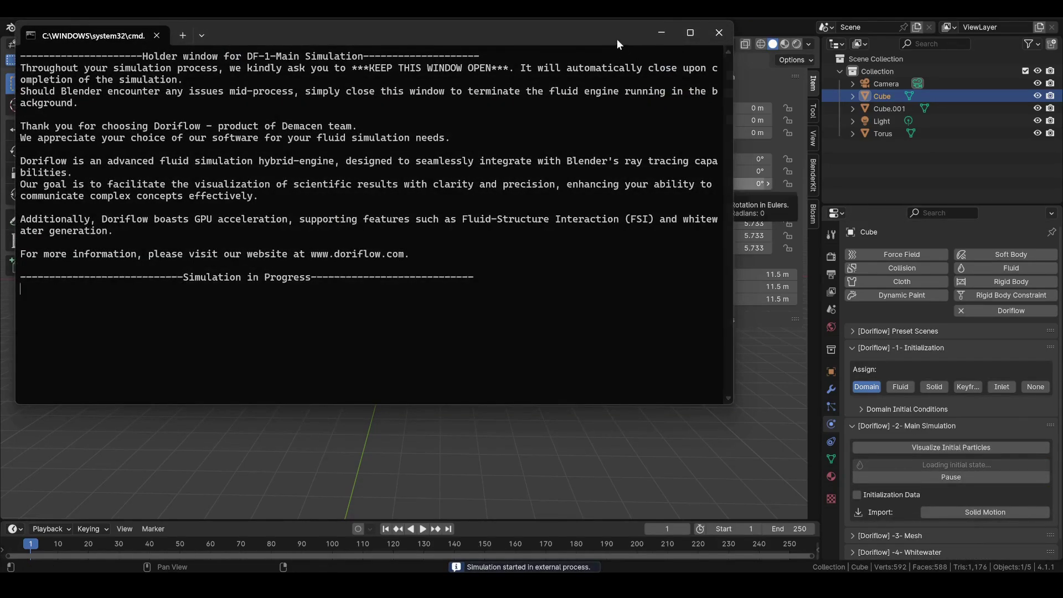
pyautogui.moveTo(616, 39); pyautogui.dragTo(696, 93)
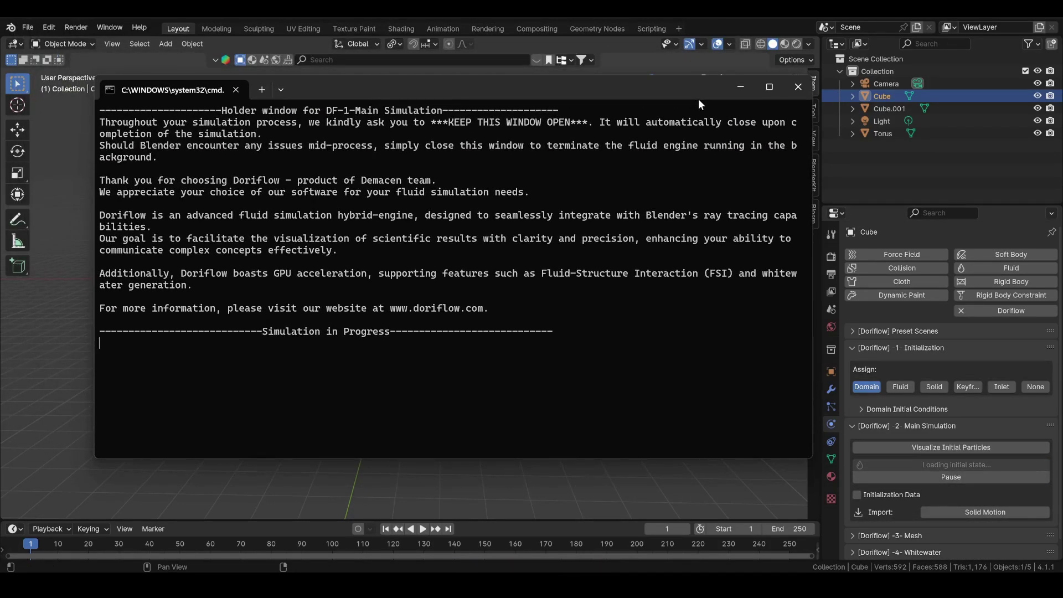
pyautogui.click(740, 88)
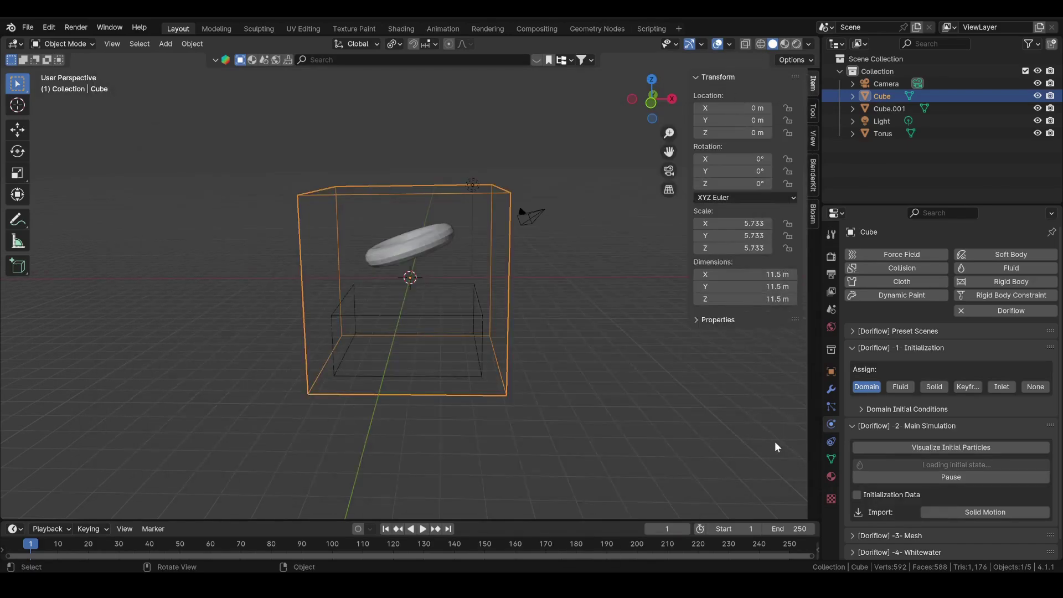
# - Show the main simulation's initialization data and review the particle information
pyautogui.click(865, 493)
pyautogui.scroll(-2, 888, 499)
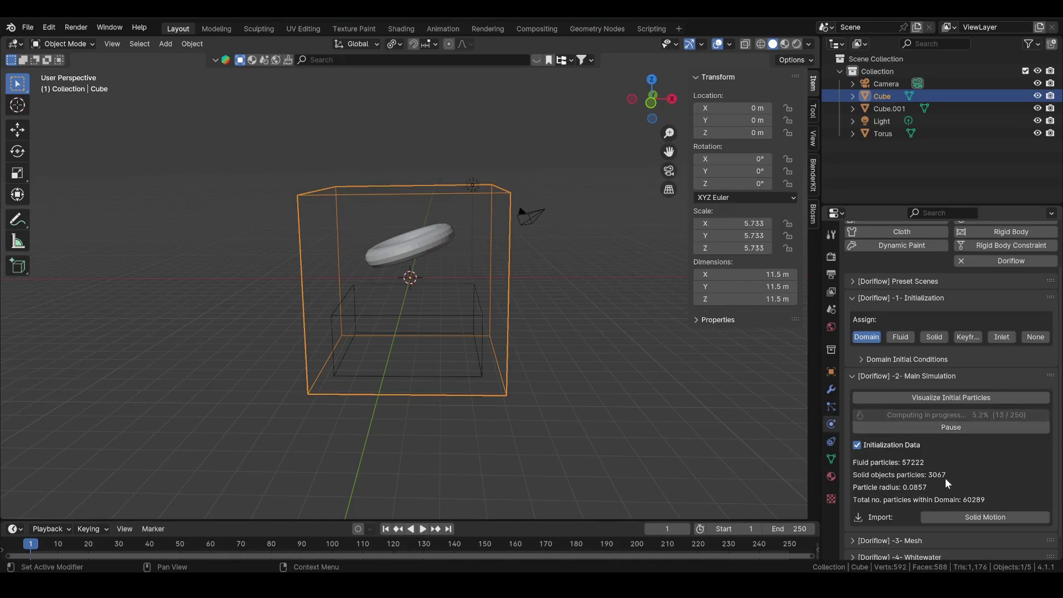
pyautogui.scroll(-1, 945, 477)
pyautogui.scroll(1, 931, 449)
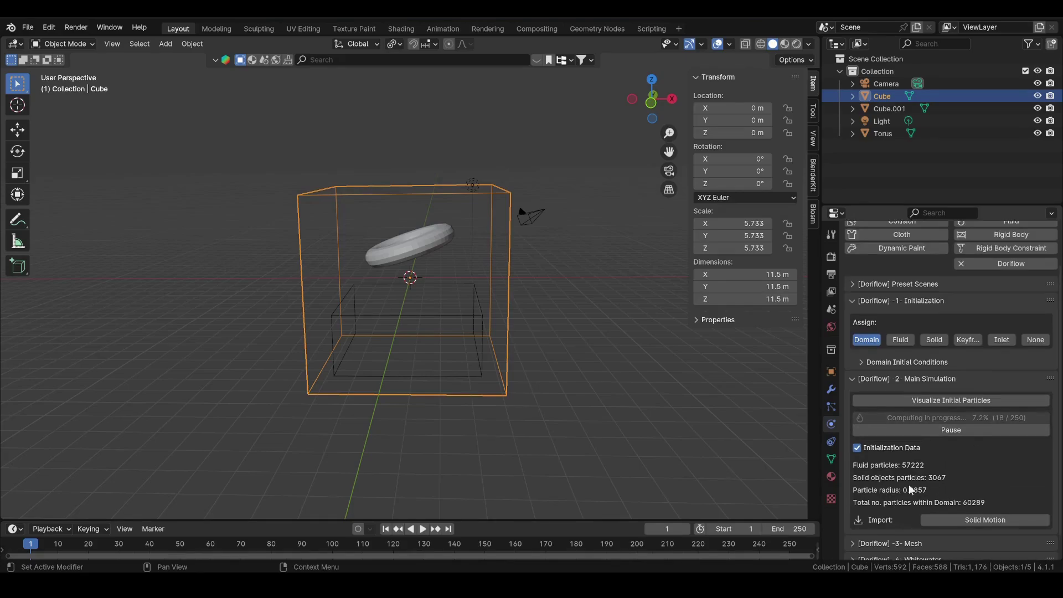
# - Import the fluid particles for frames 1 to 250 while the simulation computes and preview the early frames
pyautogui.click(892, 540)
pyautogui.scroll(-5, 909, 483)
pyautogui.click(954, 507)
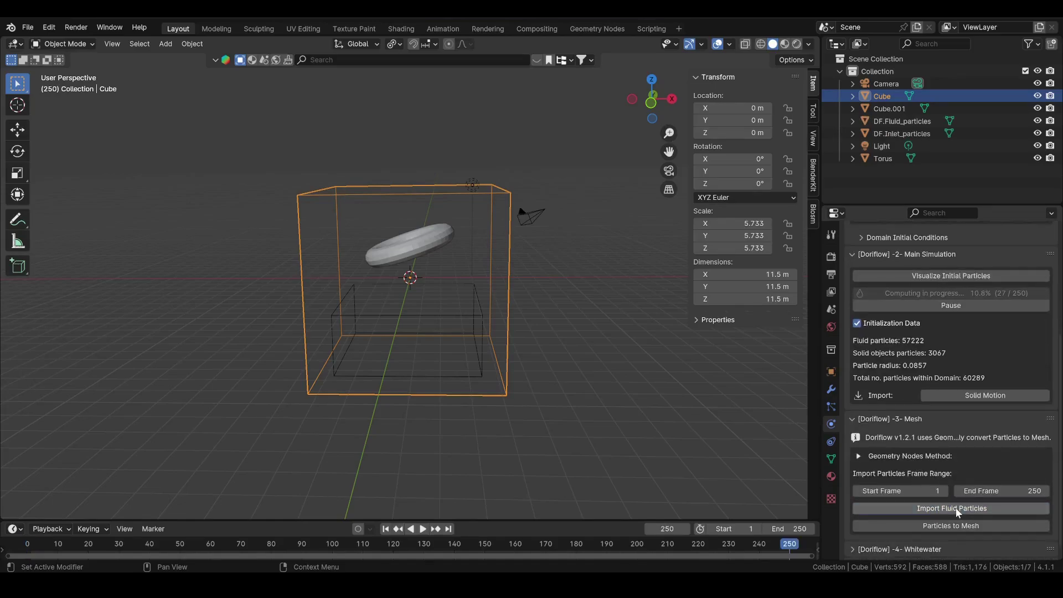
pyautogui.press('space')
pyautogui.moveTo(35, 543); pyautogui.dragTo(92, 552)
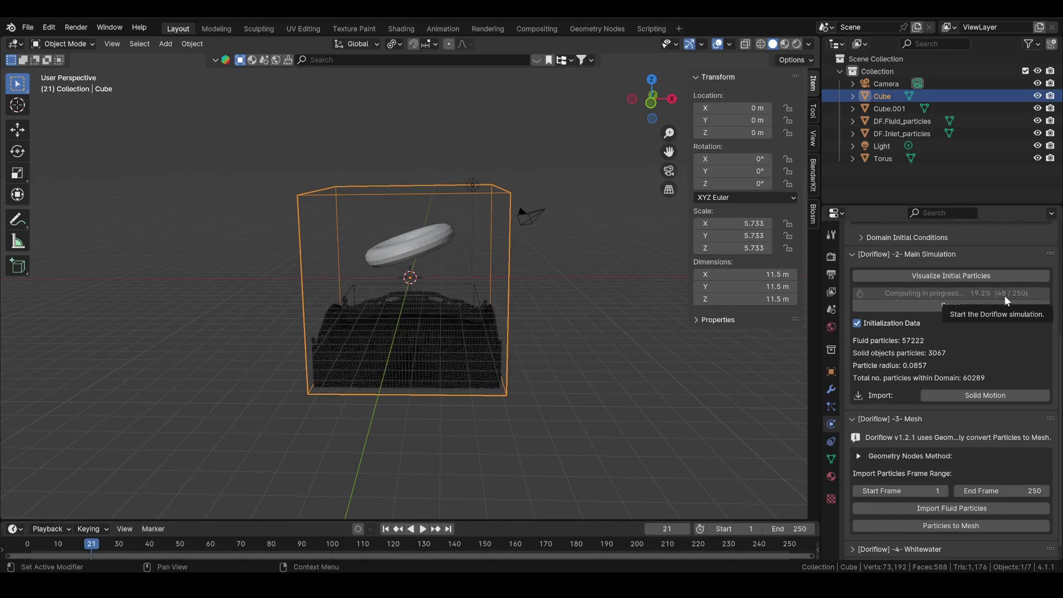
pyautogui.hotkey('shift', 'Right')
pyautogui.moveTo(46, 540); pyautogui.dragTo(79, 548)
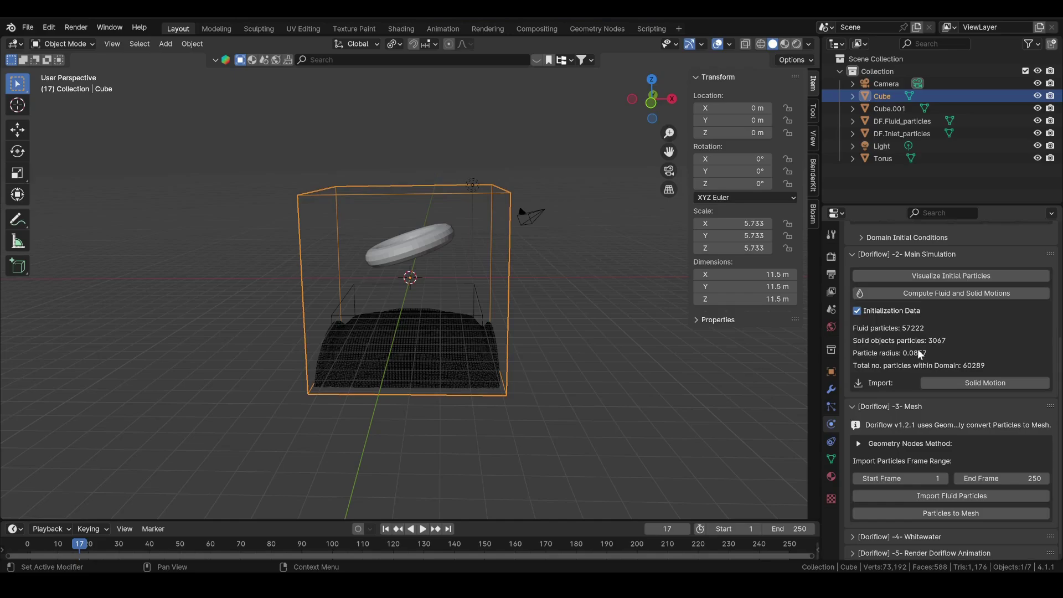
# - Import the computed solid motion and scrub through the timeline to preview the torus falling
pyautogui.click(938, 383)
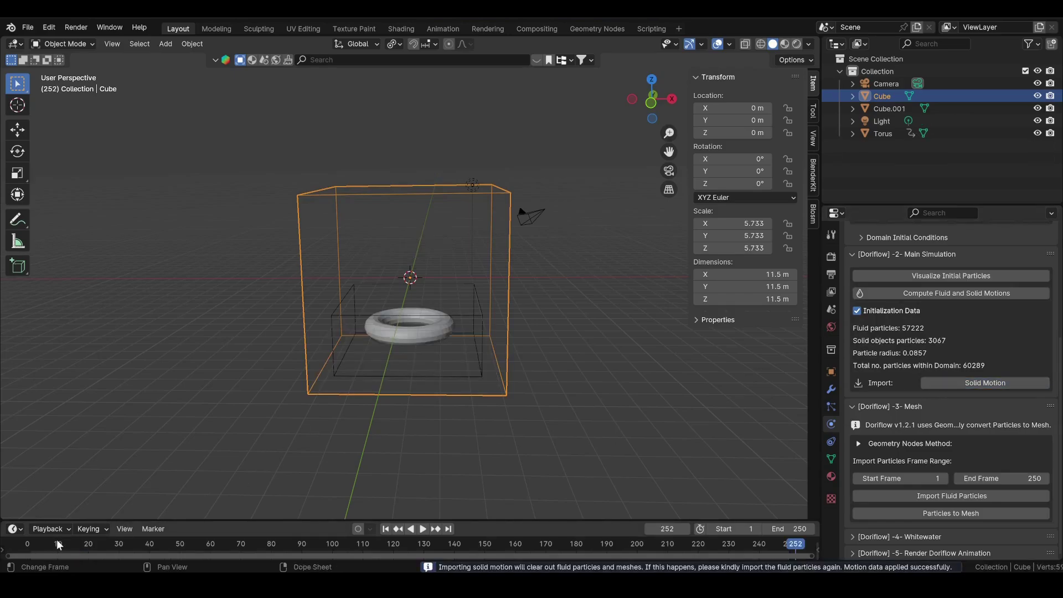
pyautogui.moveTo(39, 547); pyautogui.dragTo(403, 549)
pyautogui.moveTo(33, 547); pyautogui.dragTo(264, 546)
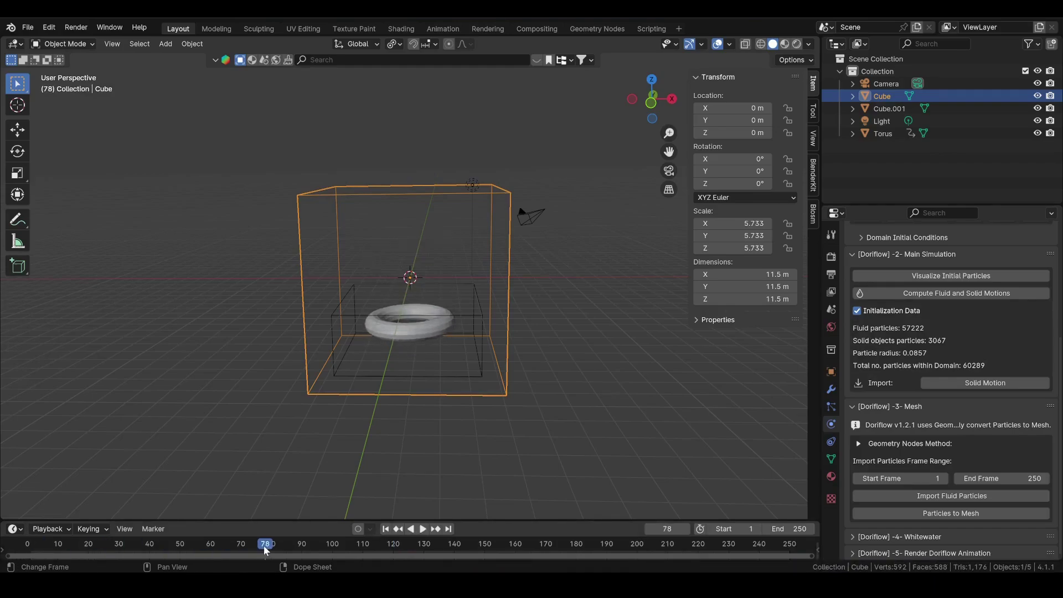
# - Import the fluid particles for frames 1 to 250, preview them at frame 121 and convert them to a mesh
pyautogui.click(905, 491)
pyautogui.press('space')
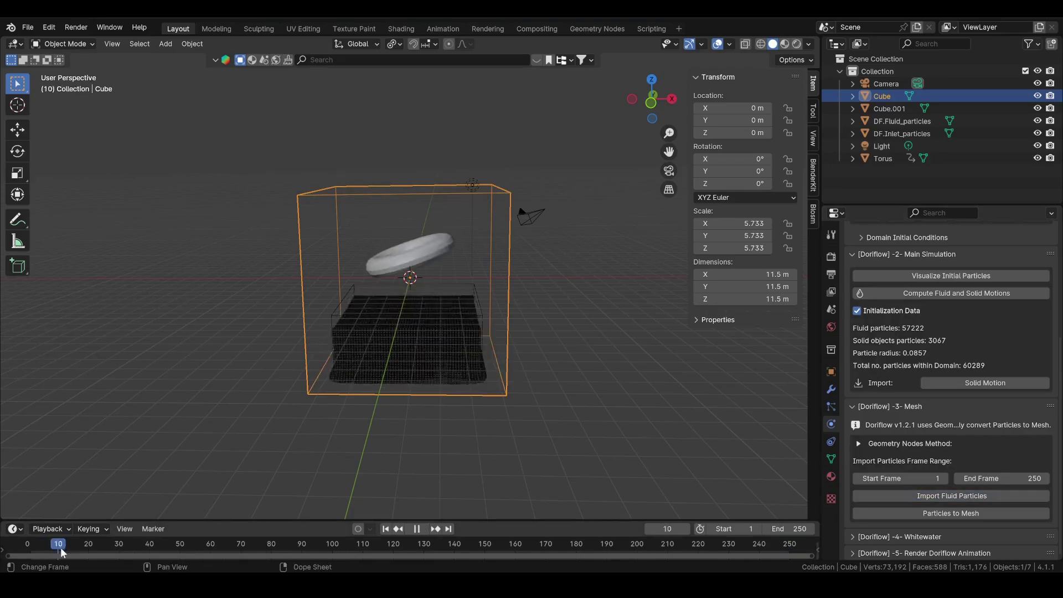
pyautogui.click(397, 552)
pyautogui.press('space')
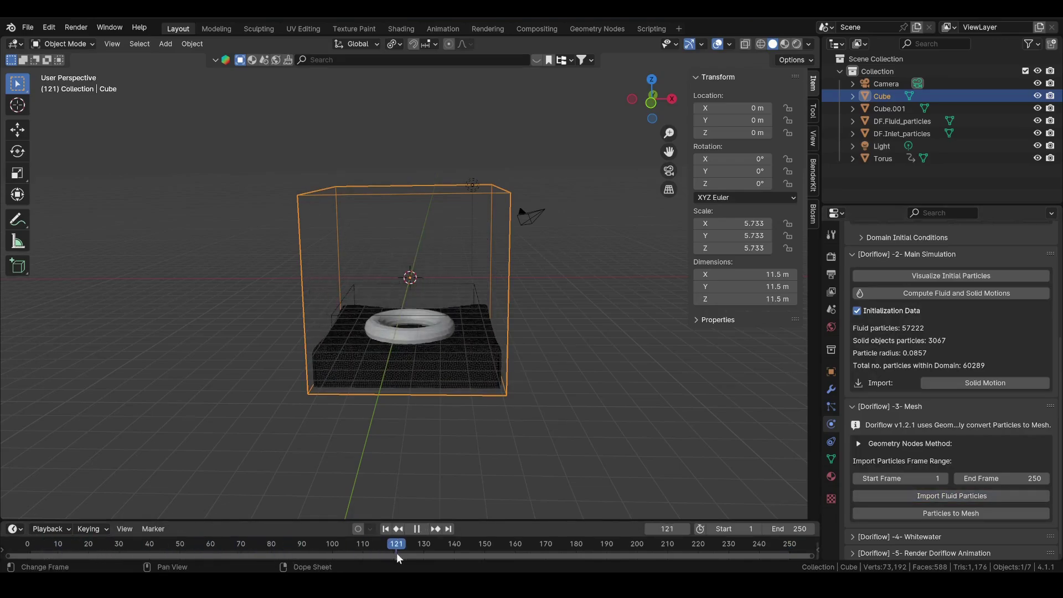
pyautogui.click(901, 514)
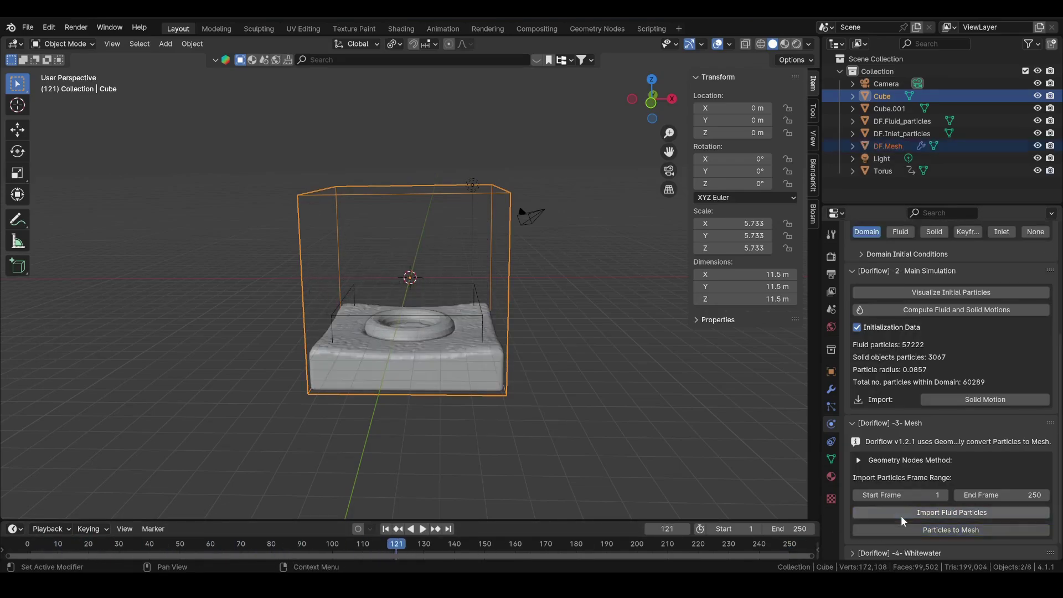
# - Open the geometry nodes of DF.Mesh and examine the Points to Volume radius alongside the fluid mesh
pyautogui.click(896, 147)
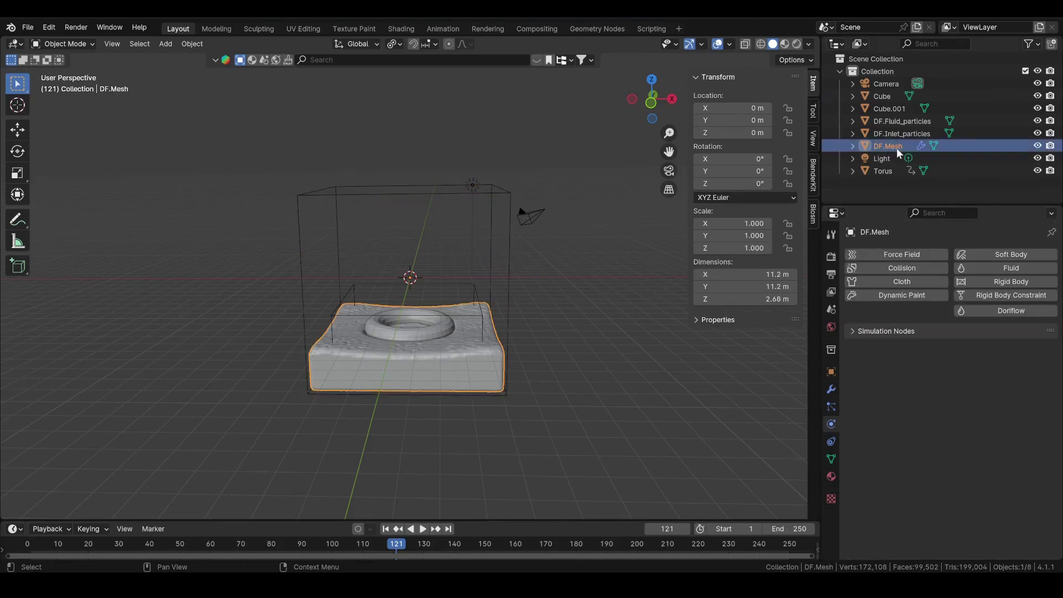
pyautogui.click(599, 29)
pyautogui.moveTo(560, 343)
pyautogui.mouseDown(button='middle')
pyautogui.moveTo(640, 362)
pyautogui.moveTo(562, 341)
pyautogui.mouseUp(button='middle')
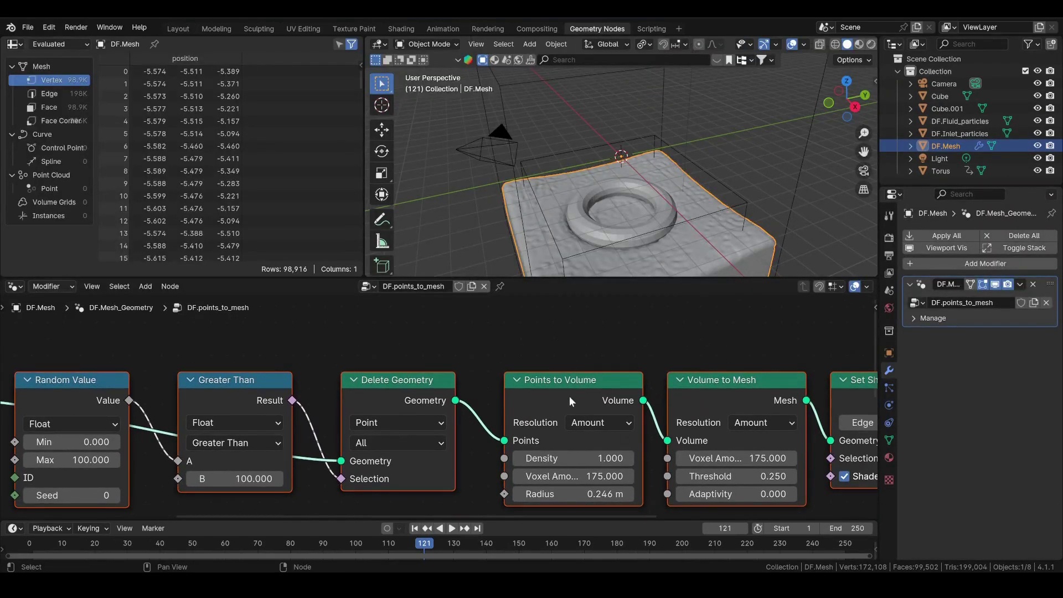
pyautogui.moveTo(619, 216); pyautogui.dragTo(616, 206, button='middle')
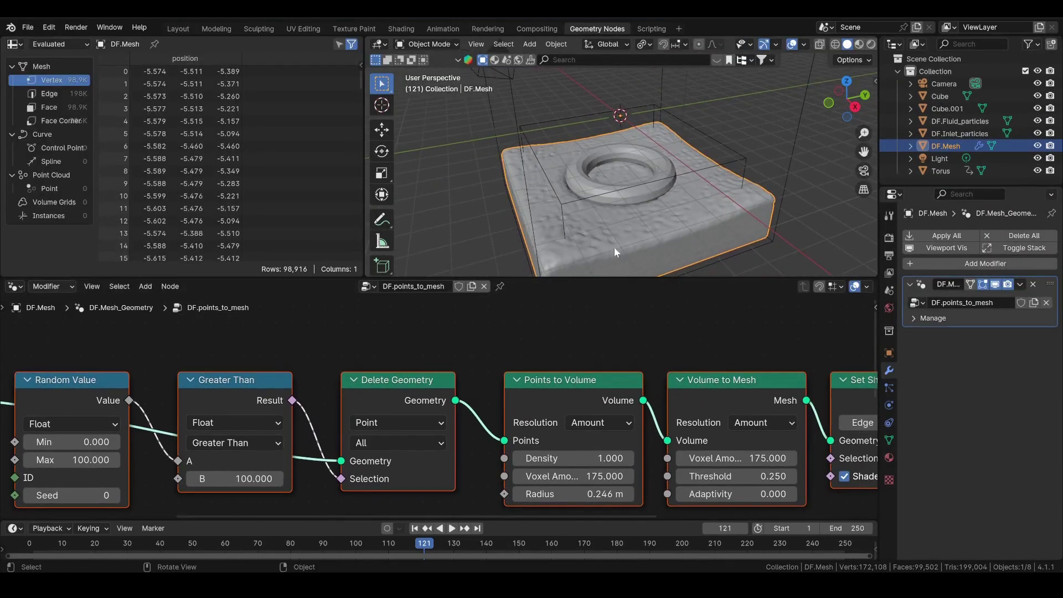
pyautogui.click(630, 495)
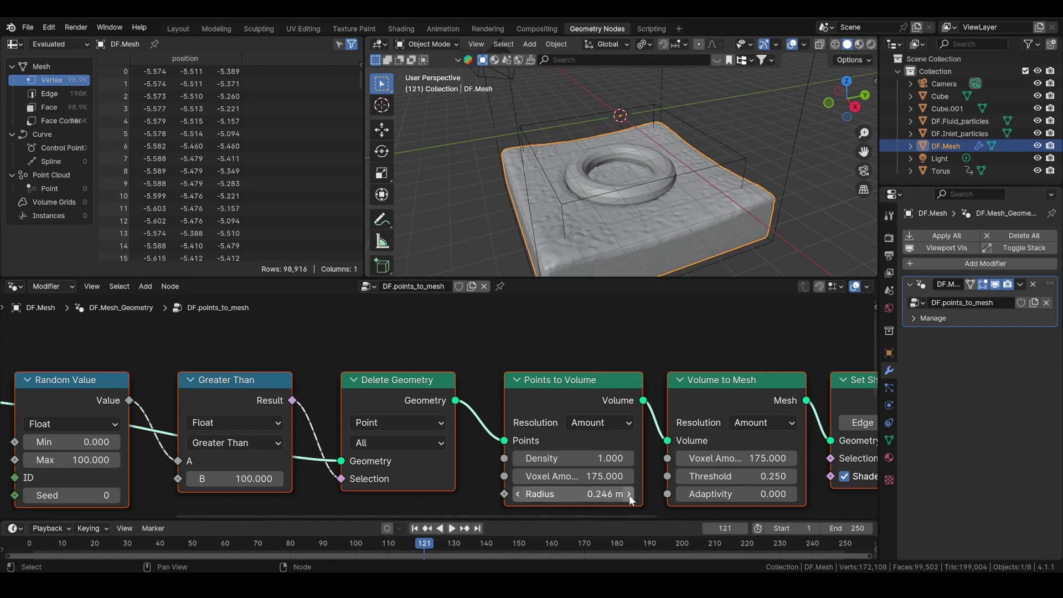
pyautogui.click(519, 494)
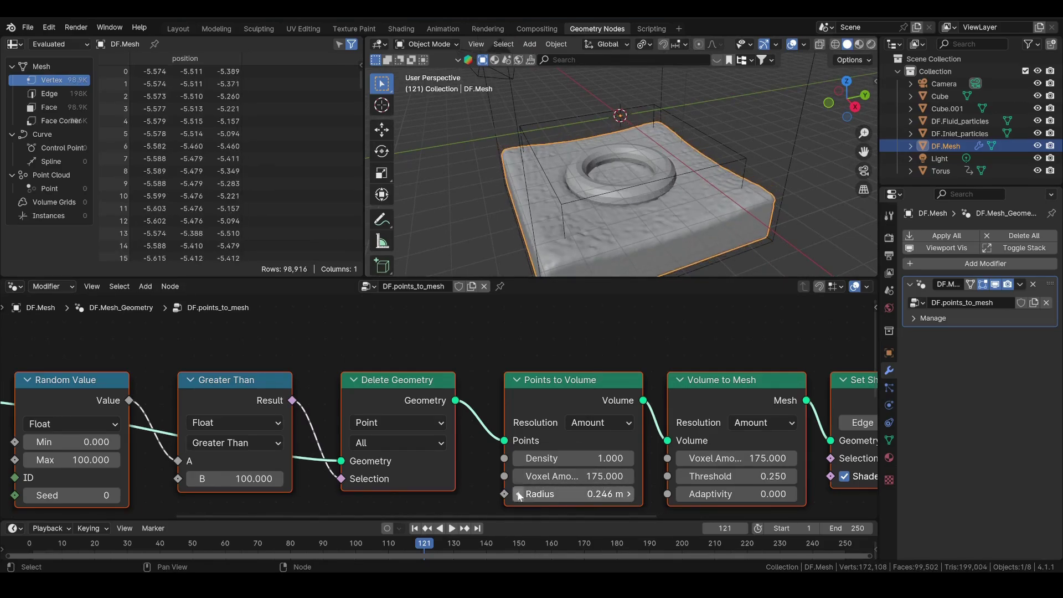
# - Return to the main layout, select the domain cube and show its Doriflow whitewater settings
pyautogui.click(182, 29)
pyautogui.click(407, 194)
pyautogui.click(936, 423)
pyautogui.click(933, 441)
pyautogui.click(932, 442)
pyautogui.click(928, 457)
pyautogui.scroll(-6, 928, 456)
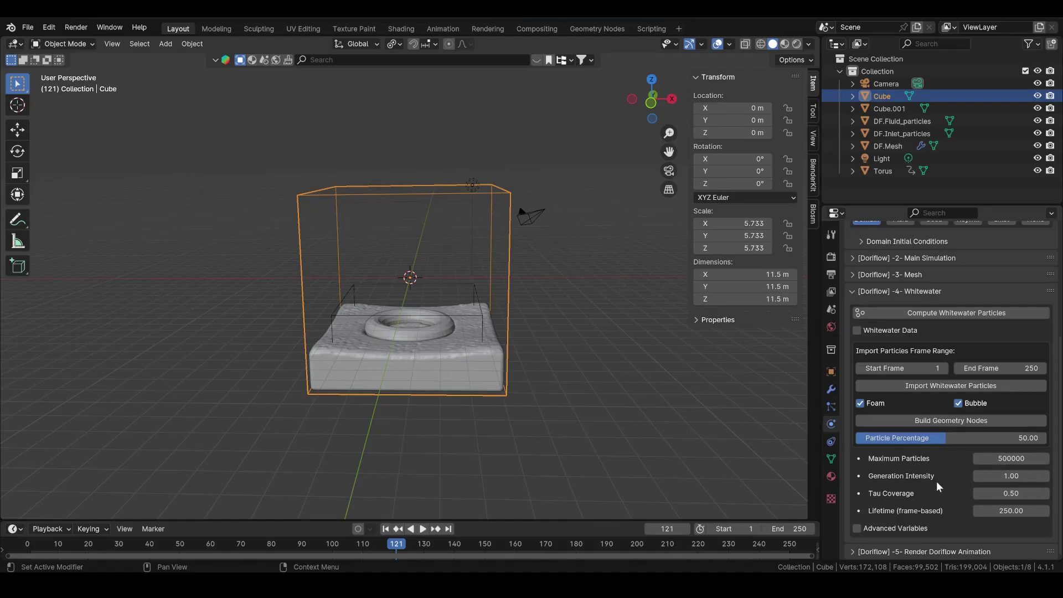
# - Set the whitewater Tau Coverage to 0.52, Maximum Particles to 600000 and Lifetime to 100 frames
pyautogui.click(1004, 492)
pyautogui.write('0')
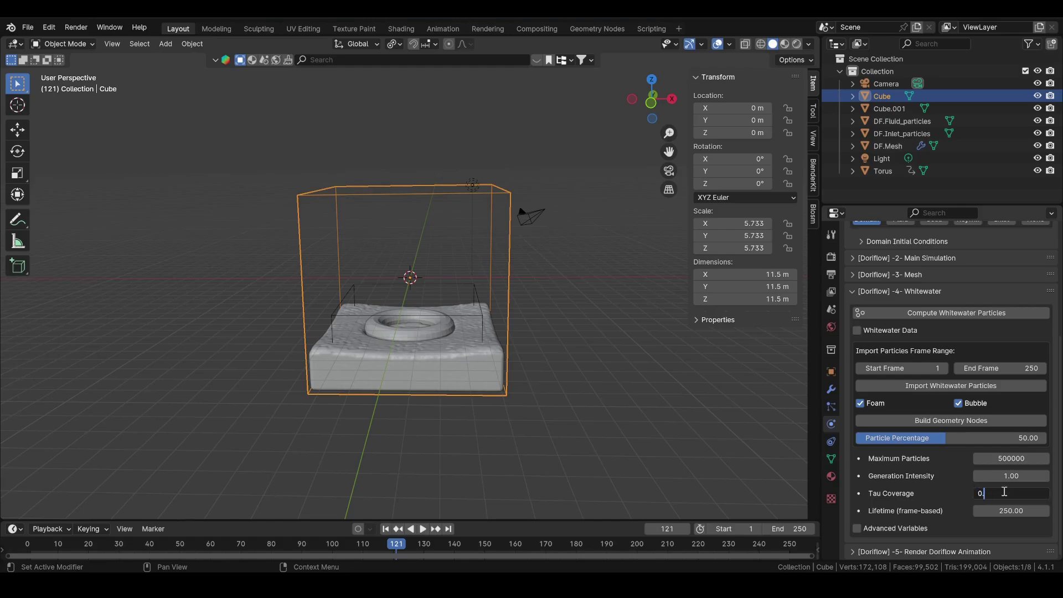
pyautogui.write('.52')
pyautogui.press('Return')
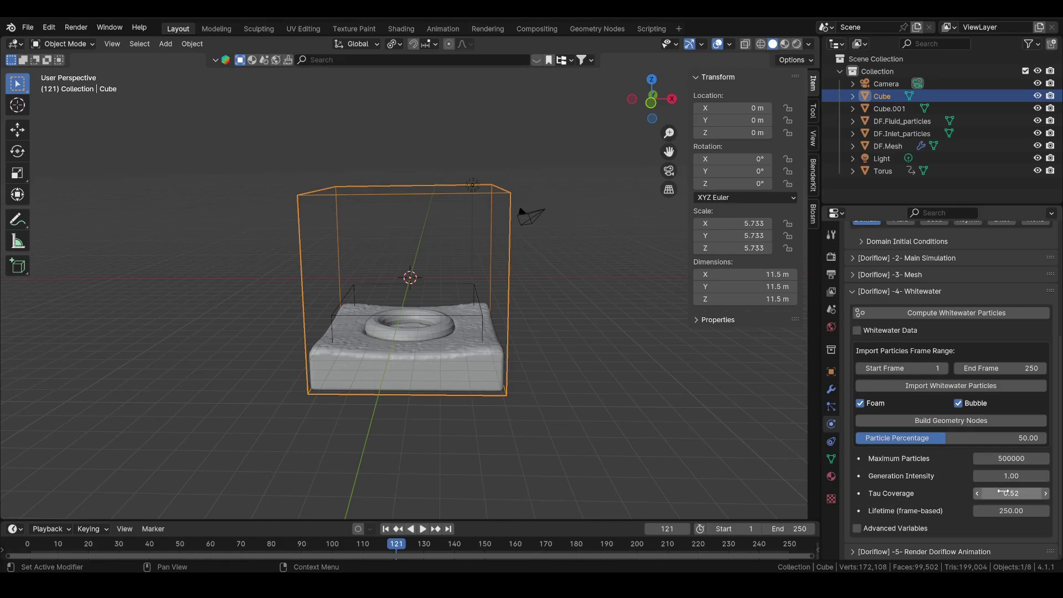
pyautogui.click(1024, 460)
pyautogui.write('600000')
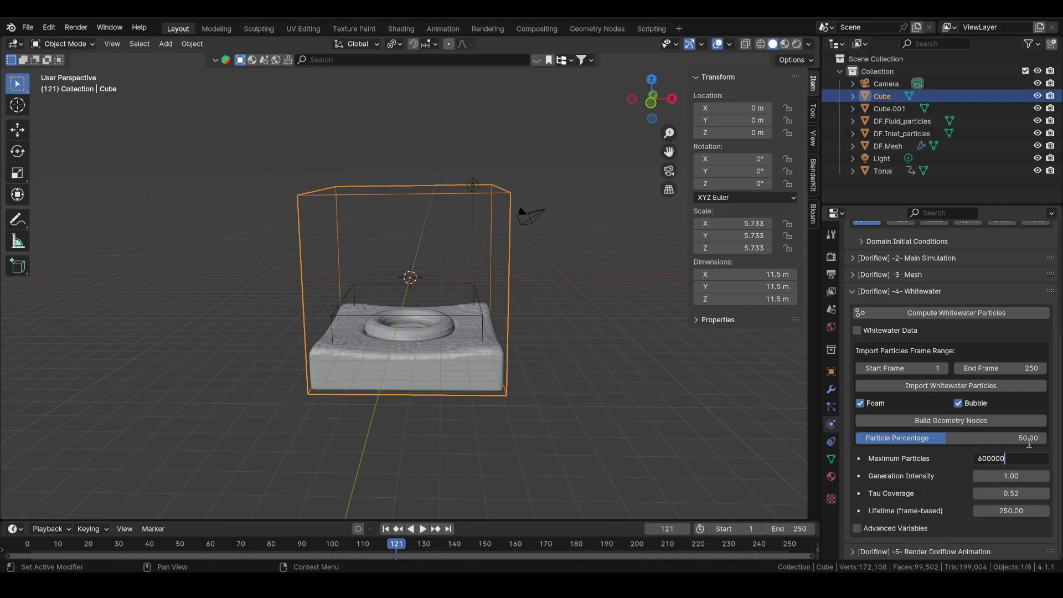
pyautogui.press('Return')
pyautogui.click(1005, 511)
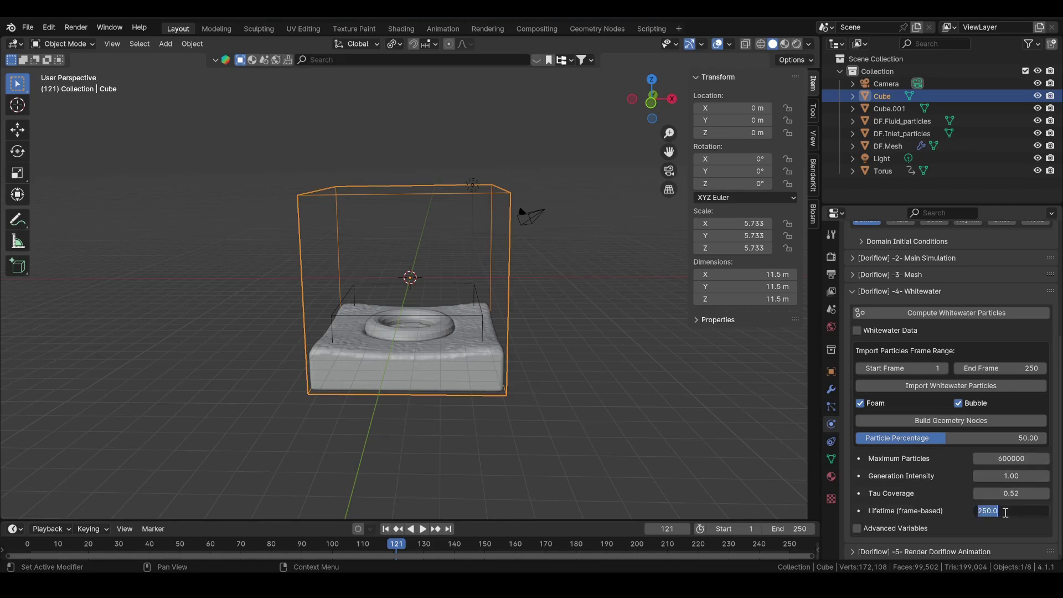
pyautogui.write('100')
pyautogui.press('Return')
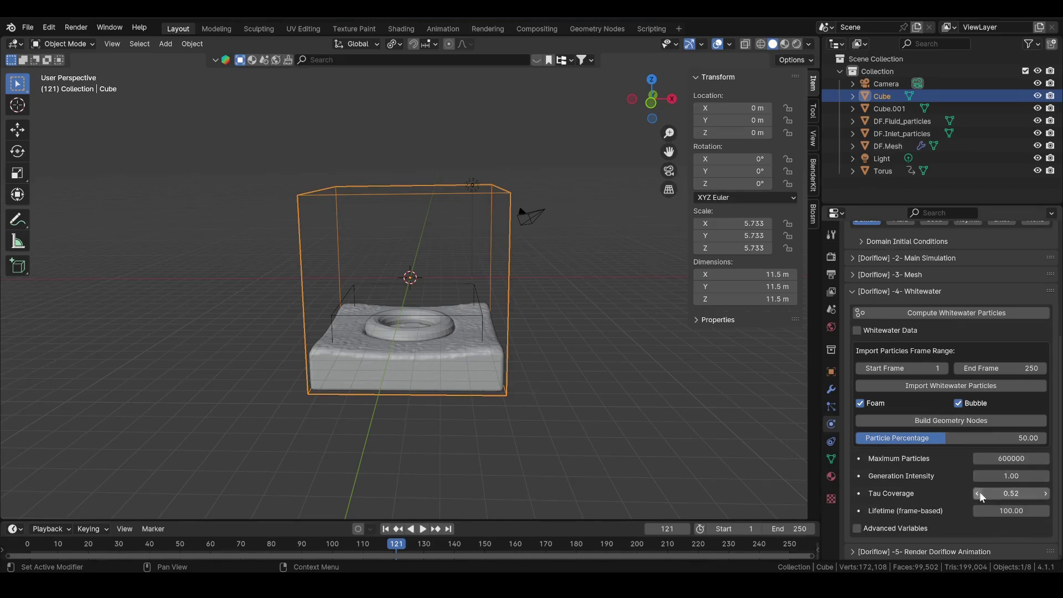
# - Compute the whitewater particles, minimize the simulation console and show the whitewater data
pyautogui.click(953, 314)
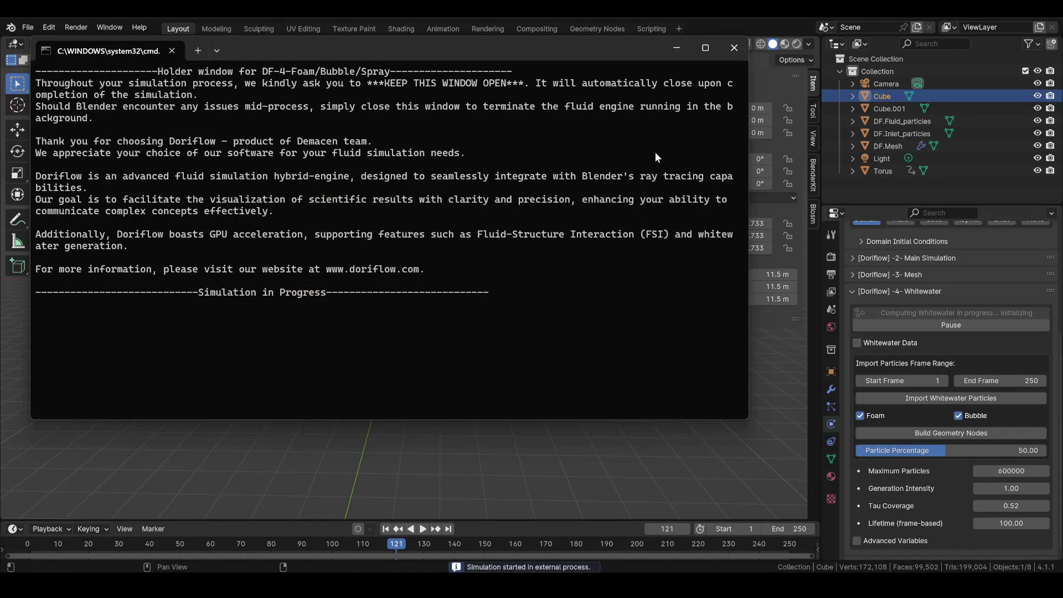
pyautogui.click(672, 49)
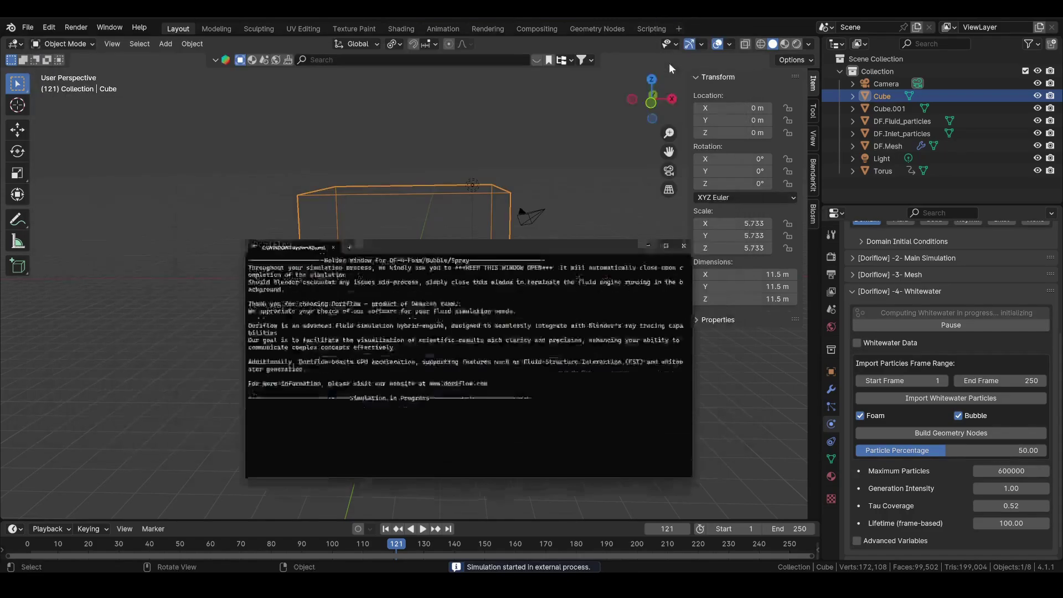
pyautogui.click(858, 341)
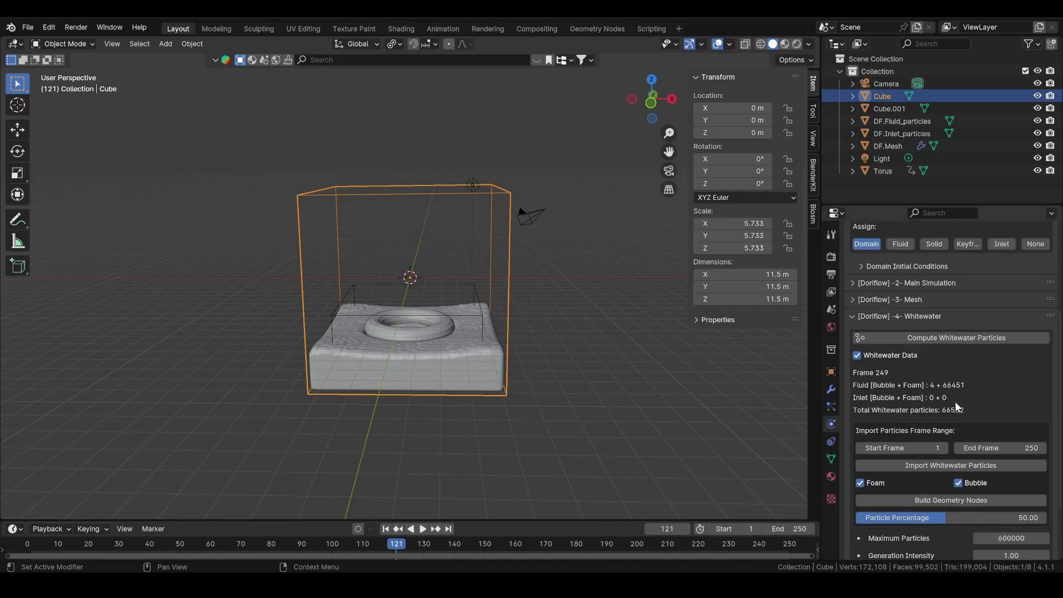
pyautogui.scroll(-2, 956, 408)
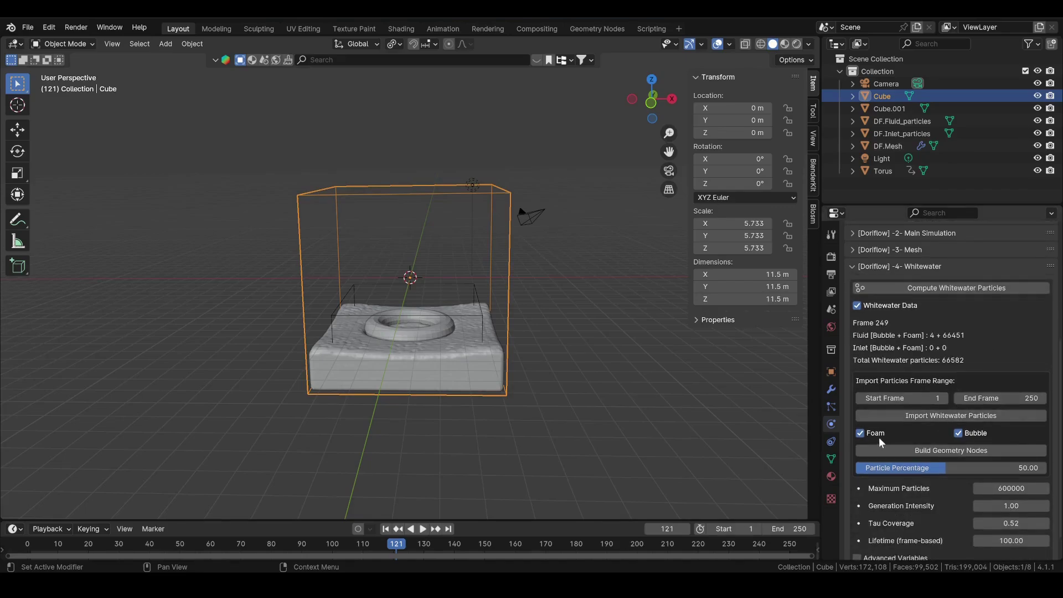
# - Import the foam and bubble whitewater particles for frames 1 to 250 and preview them at frame 140
pyautogui.click(941, 417)
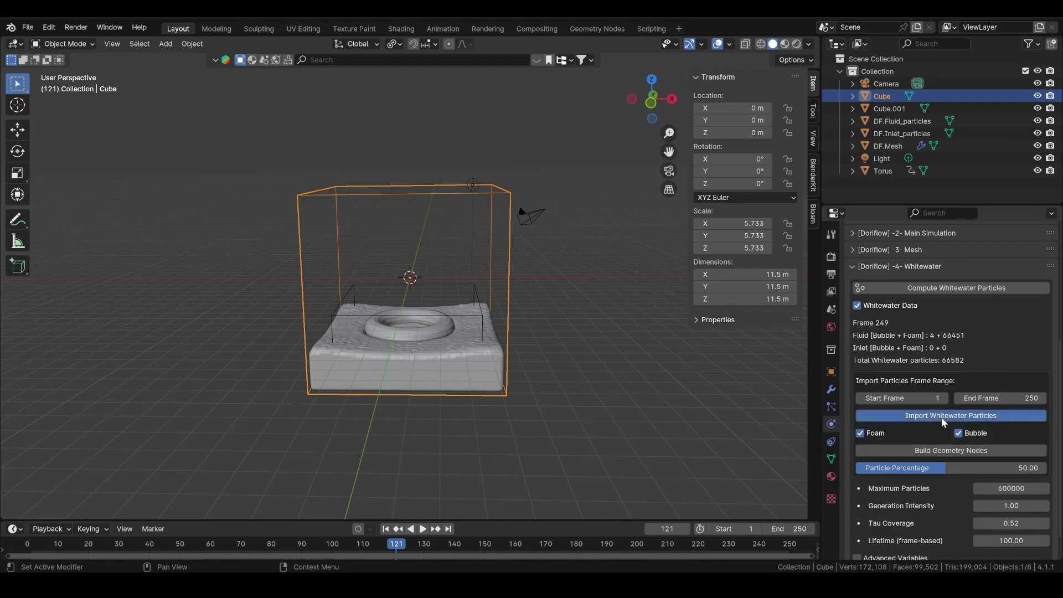
pyautogui.moveTo(50, 544); pyautogui.dragTo(571, 545)
pyautogui.click(456, 544)
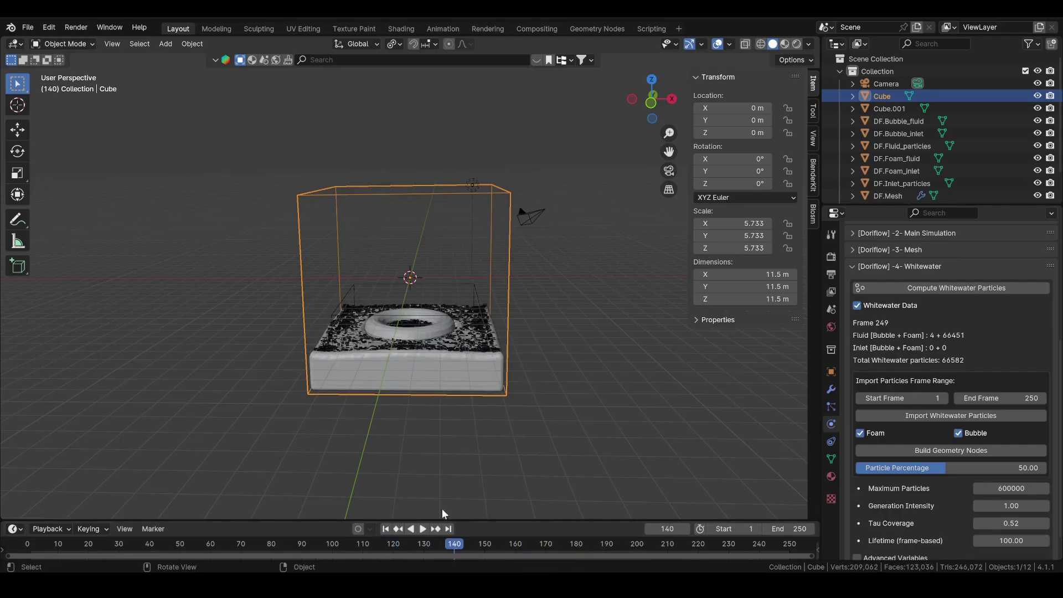
pyautogui.scroll(4, 427, 397)
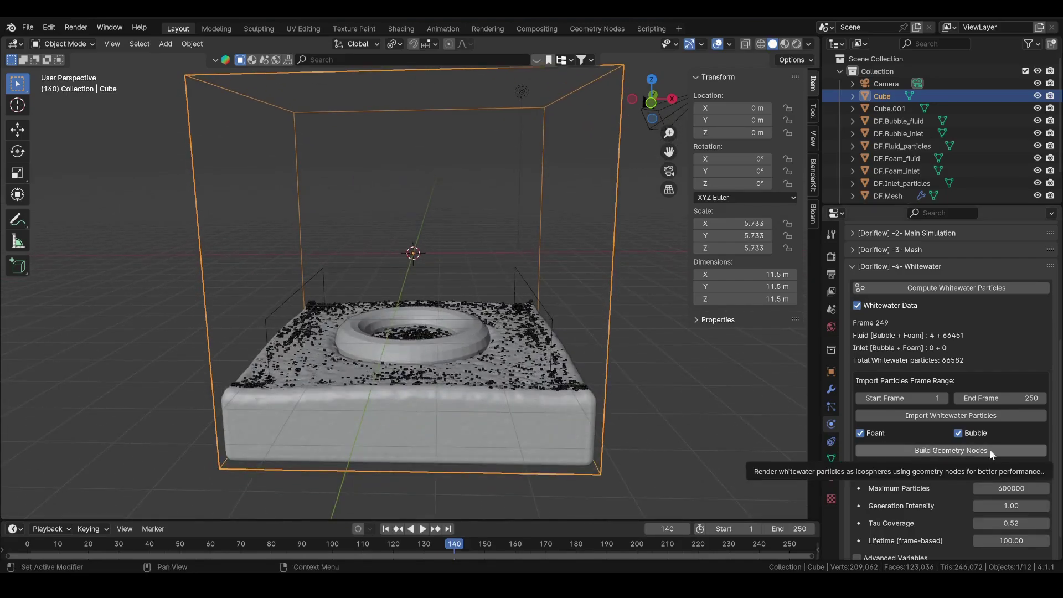
# - Build geometry nodes for the whitewater particles and raise the particle percentage to about 75
pyautogui.click(989, 450)
pyautogui.scroll(4, 532, 388)
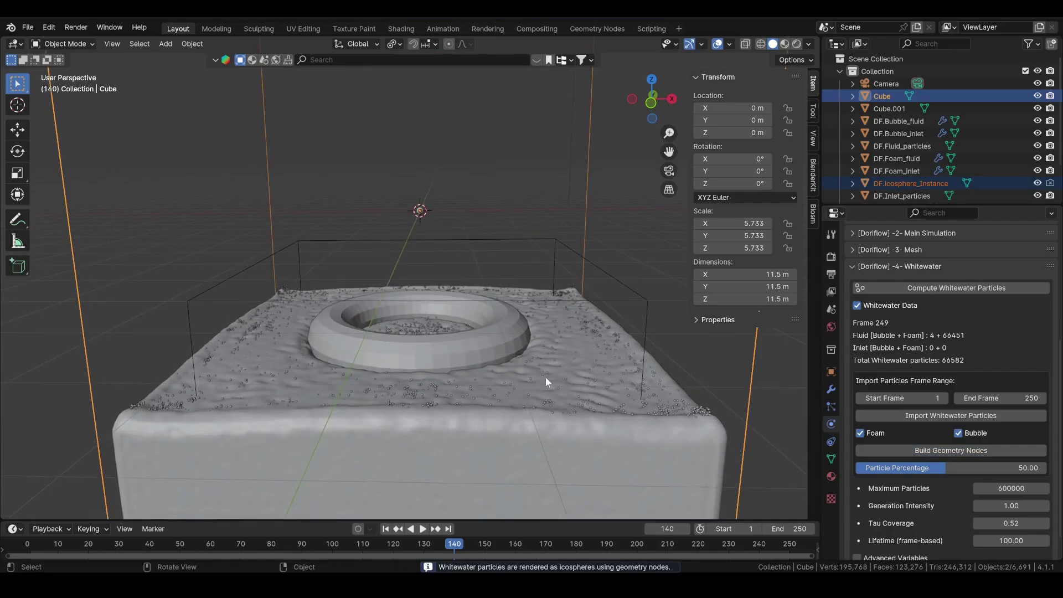
pyautogui.moveTo(914, 468); pyautogui.dragTo(997, 468)
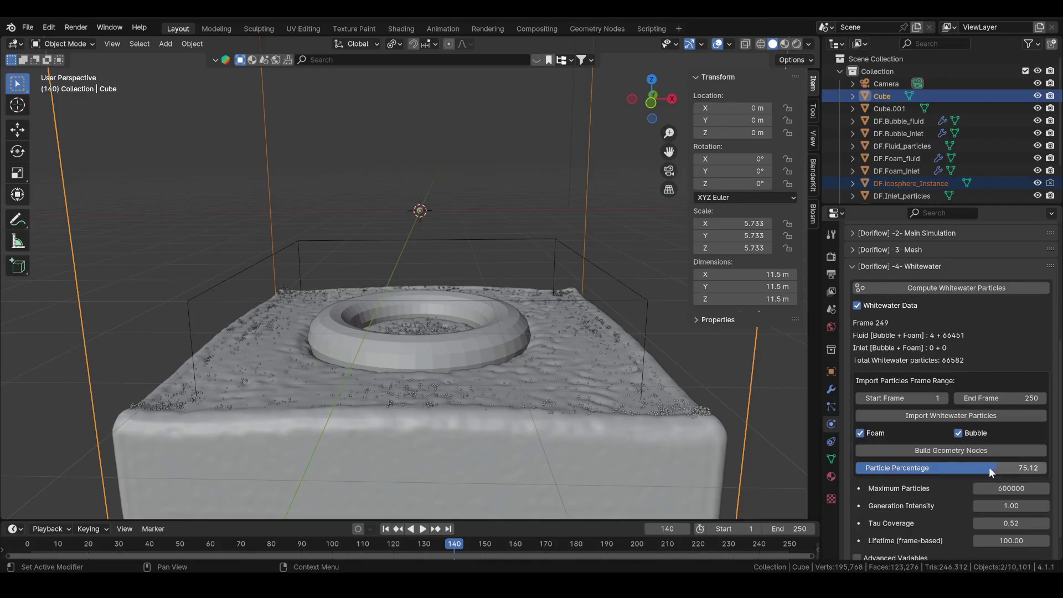
pyautogui.scroll(-2, 491, 368)
pyautogui.scroll(-3, 491, 375)
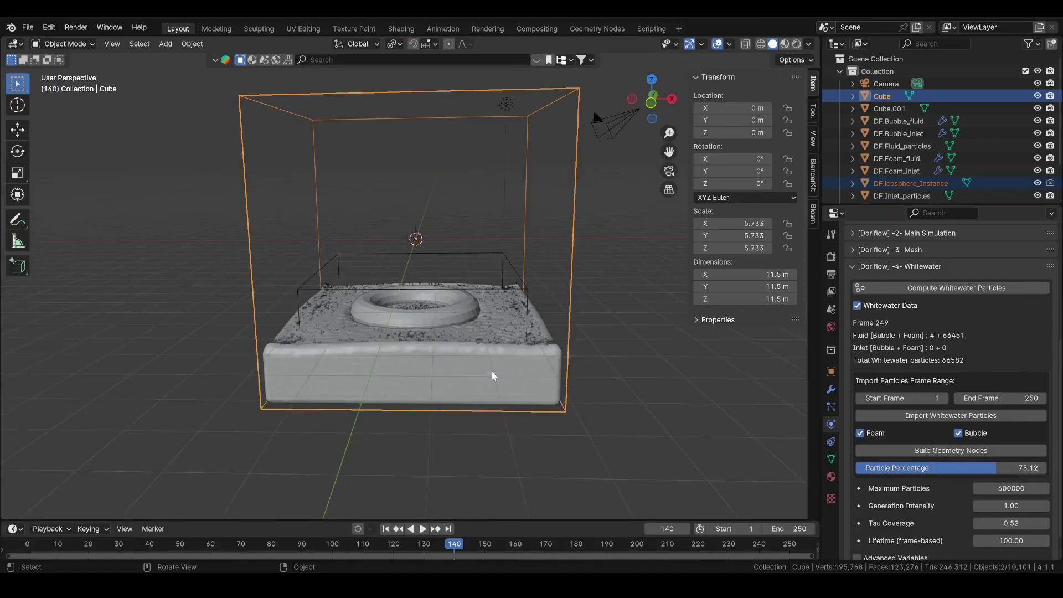
# - Add a plane at the scene centre and scale it up to about 20.5 m wide
pyautogui.hotkey('shift', 'a')
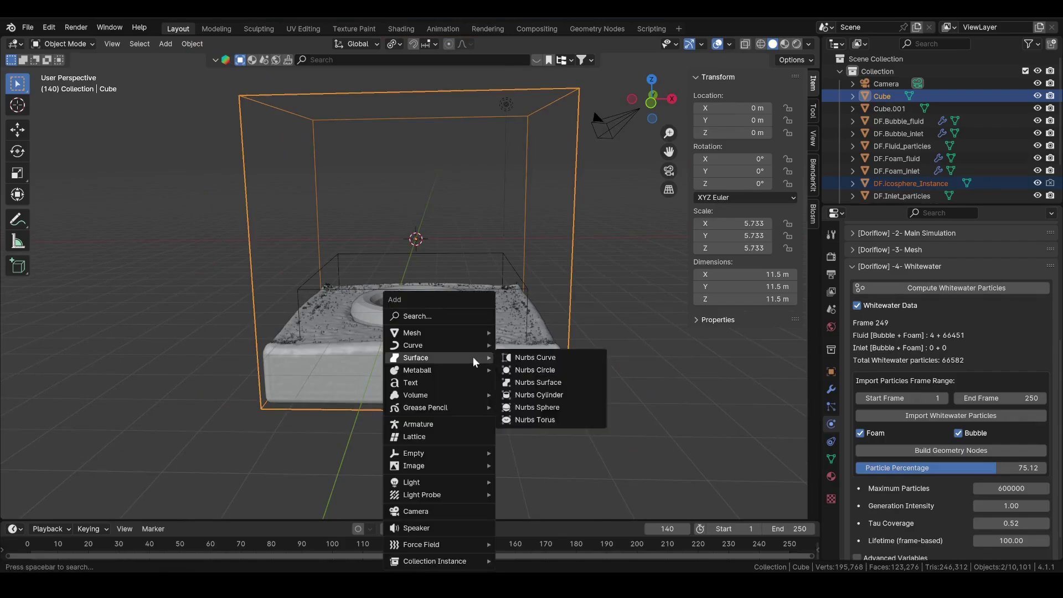
pyautogui.moveTo(478, 334)
pyautogui.click(533, 55)
pyautogui.press('s')
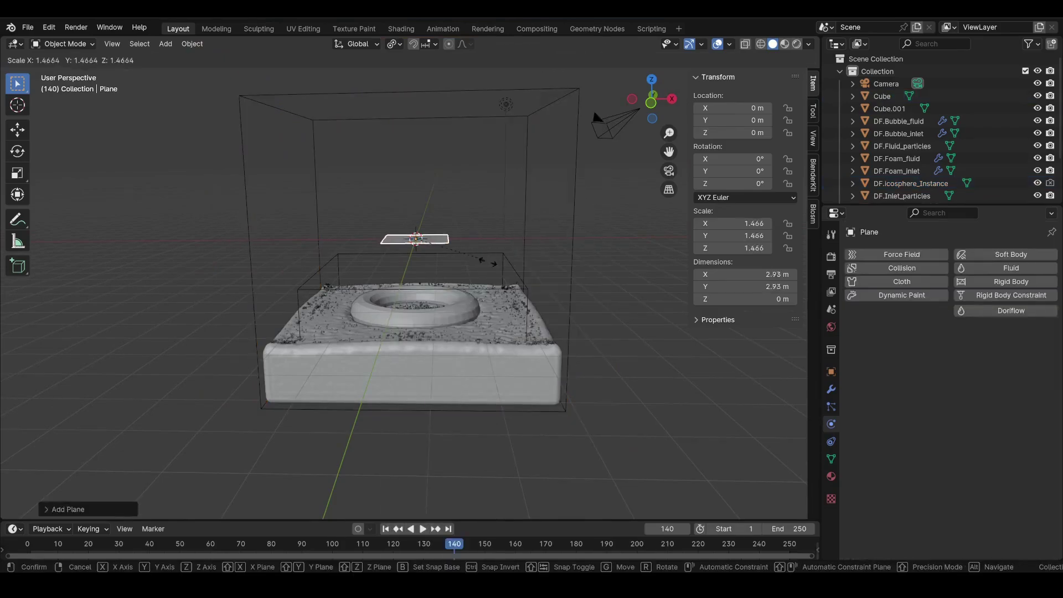
pyautogui.click(548, 257)
pyautogui.scroll(-3, 549, 256)
pyautogui.press('s')
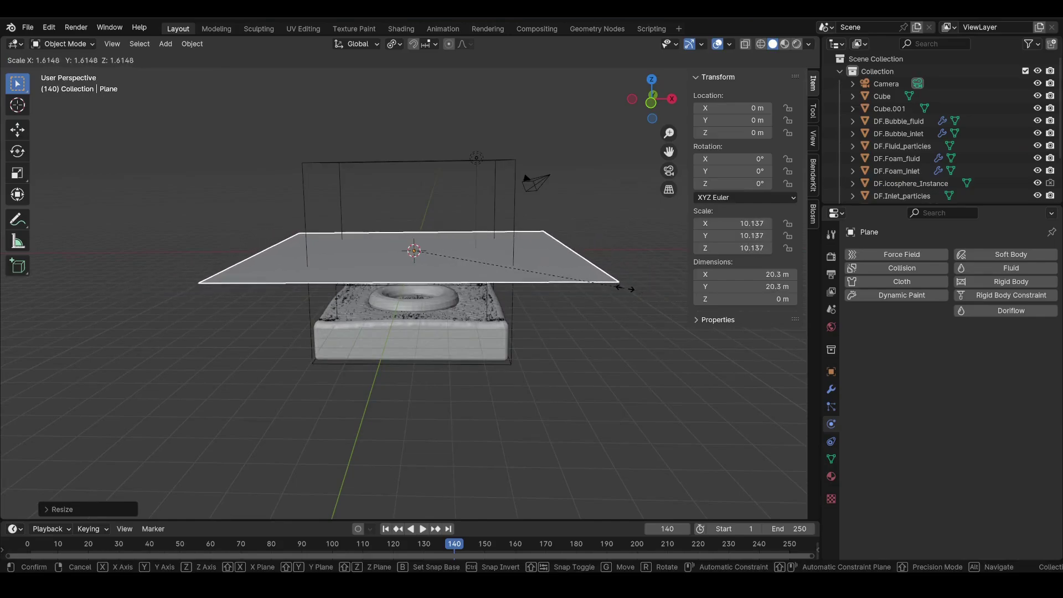
pyautogui.click(628, 293)
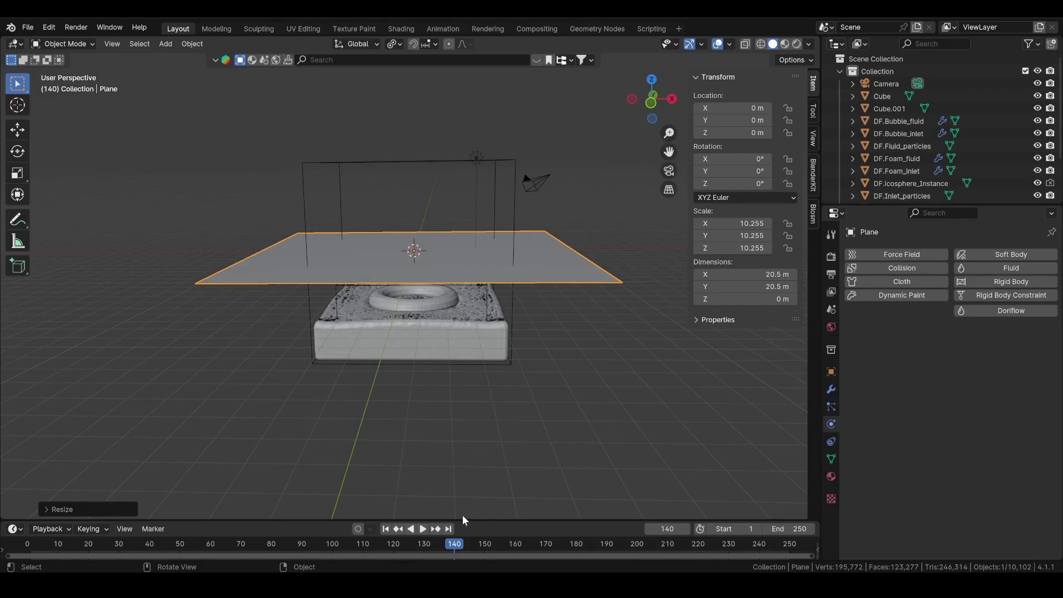
# - At frame 3, lower the plane to about -5.66 m on Z beneath the fluid and enlarge it to about 62 m
pyautogui.click(36, 541)
pyautogui.press('g')
pyautogui.press('z')
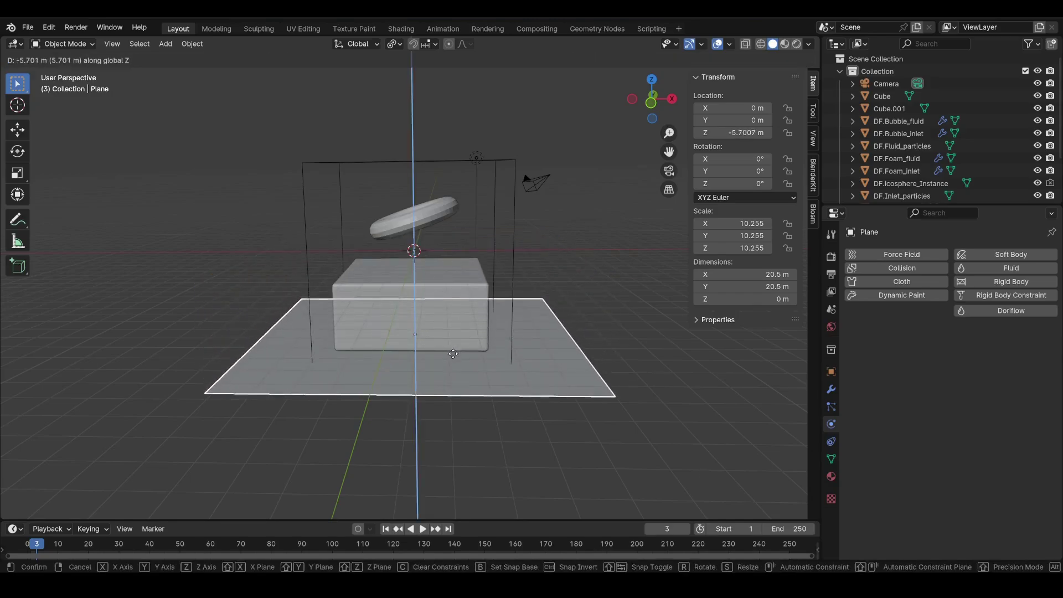
pyautogui.click(457, 361)
pyautogui.press('g')
pyautogui.press('z')
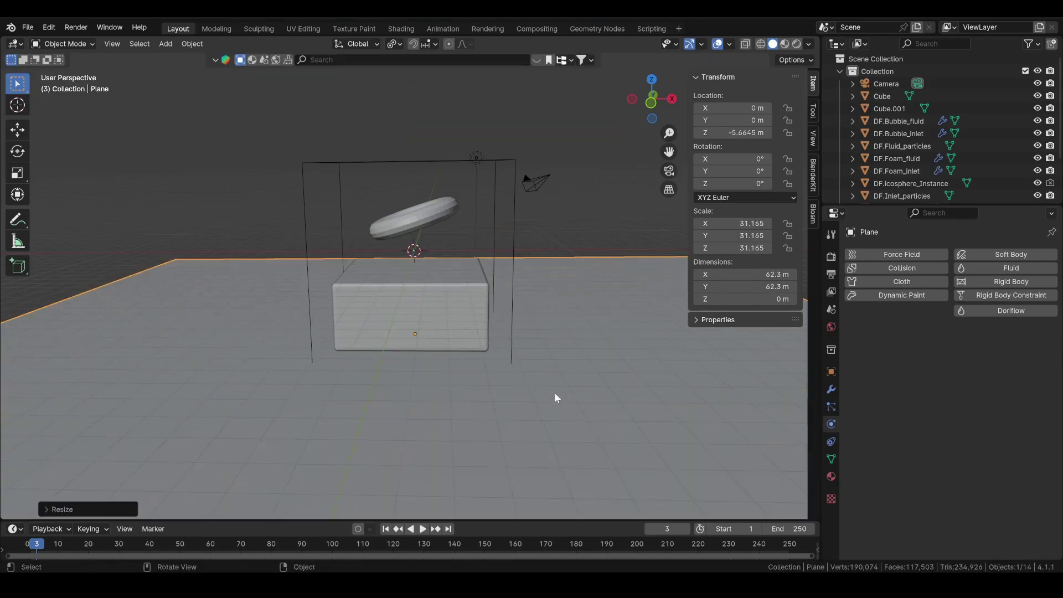
pyautogui.click(560, 401)
# - Raise the point light to about 8.7 m on Z and set its power to 50000 W
pyautogui.scroll(-3, 560, 401)
pyautogui.click(448, 207)
pyautogui.press('g')
pyautogui.press('z')
pyautogui.click(481, 237)
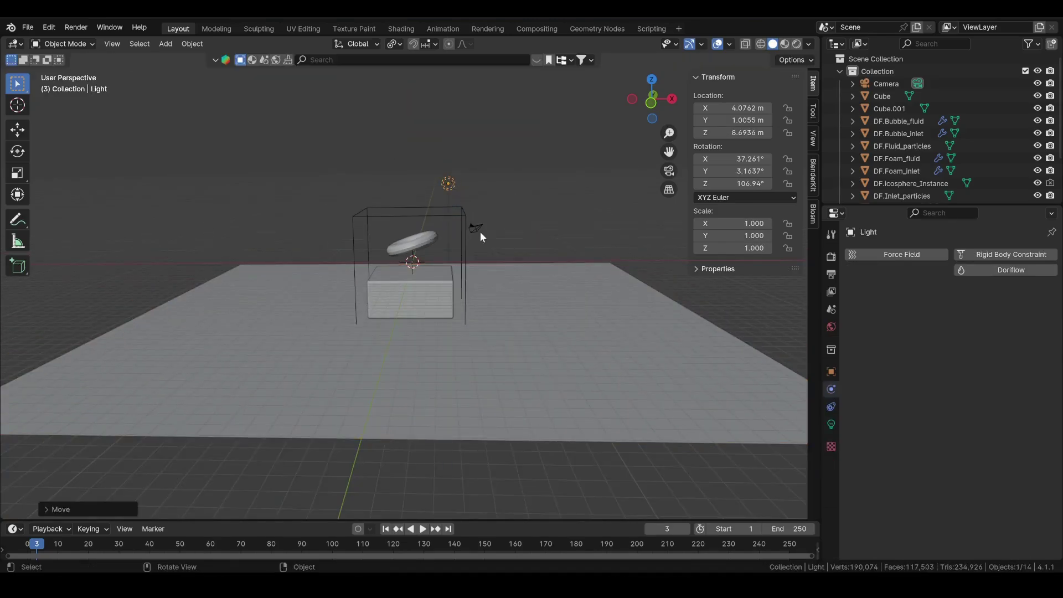
pyautogui.click(831, 424)
pyautogui.click(969, 339)
pyautogui.write('50000')
pyautogui.press('Return')
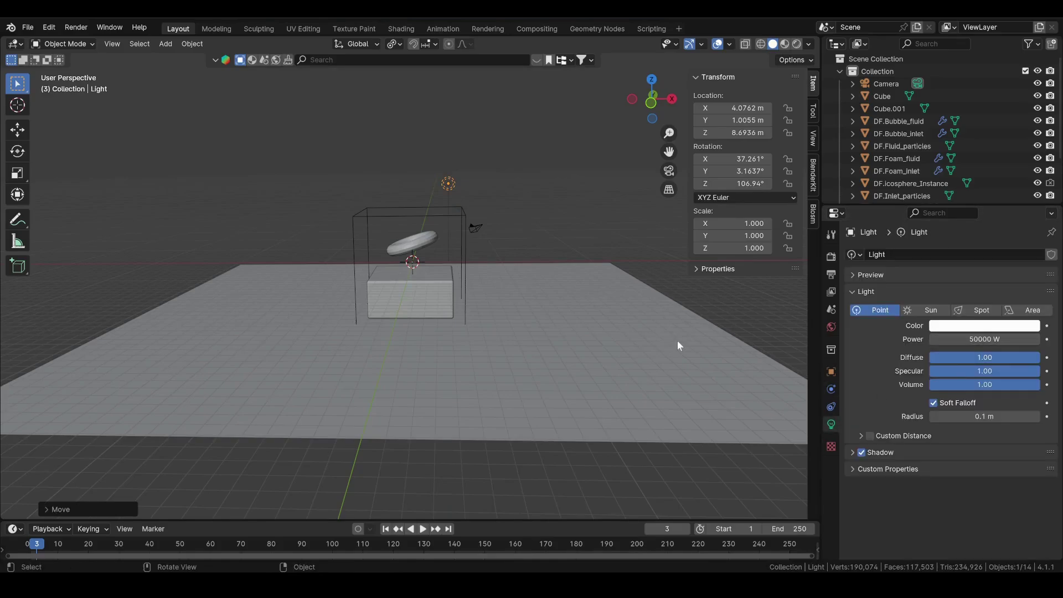
# - Switch the render engine to Cycles and set the device to GPU Compute
pyautogui.click(831, 255)
pyautogui.click(948, 255)
pyautogui.click(956, 298)
pyautogui.click(955, 286)
pyautogui.click(956, 313)
# - Enable viewport denoising with OptiX and set the viewport maximum samples to 32
pyautogui.click(870, 404)
pyautogui.click(859, 403)
pyautogui.click(969, 421)
pyautogui.click(975, 449)
pyautogui.doubleClick(986, 370)
pyautogui.press('Return')
pyautogui.scroll(-2, 908, 421)
# - Set the final render denoiser to OptiX and the render maximum samples to 32
pyautogui.click(861, 497)
pyautogui.click(991, 515)
pyautogui.click(985, 529)
pyautogui.doubleClick(983, 453)
pyautogui.write('32')
pyautogui.press('Return')
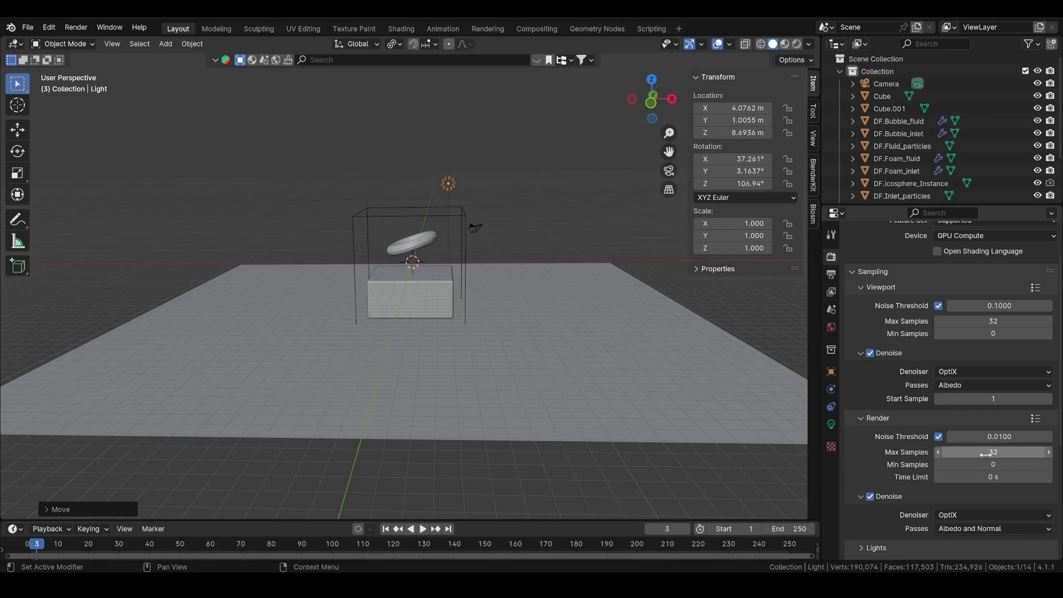
# - Display the scene in rendered shading, hide Cube and Cube.001 in the viewport, and select DF.Mesh
pyautogui.click(797, 45)
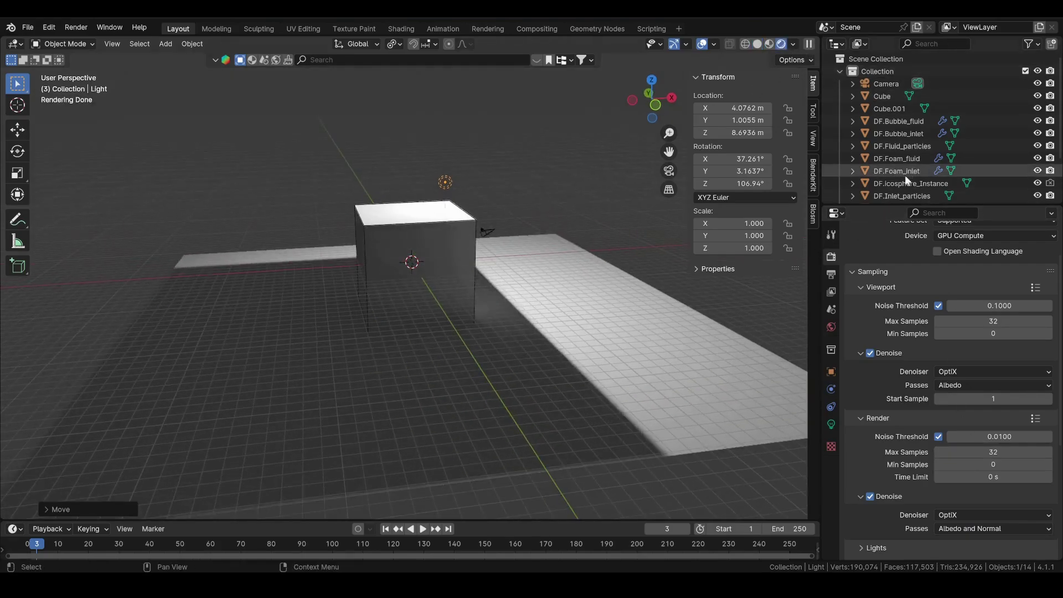
pyautogui.click(1039, 96)
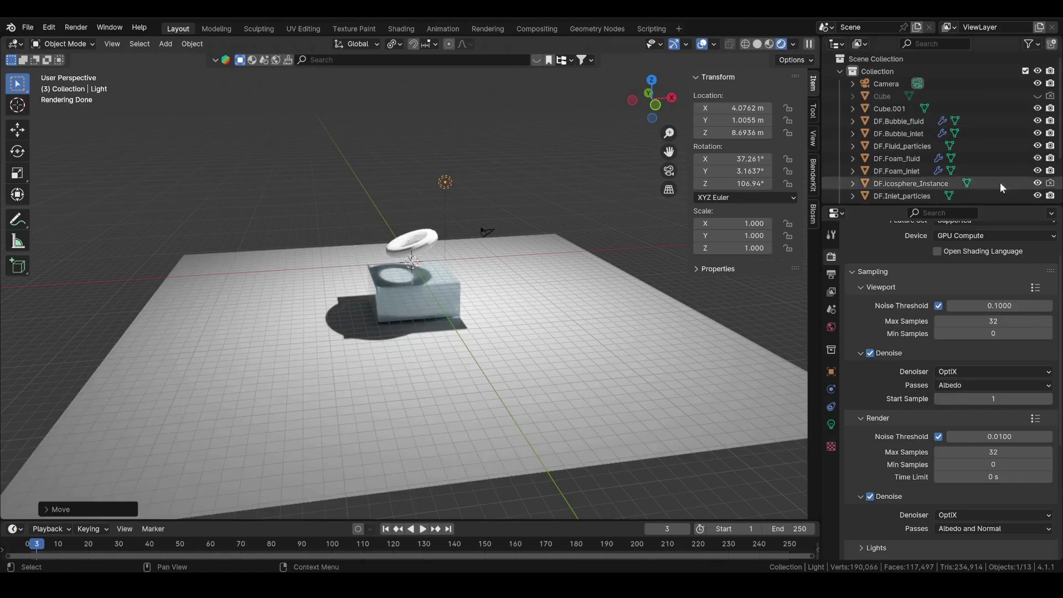
pyautogui.click(1038, 108)
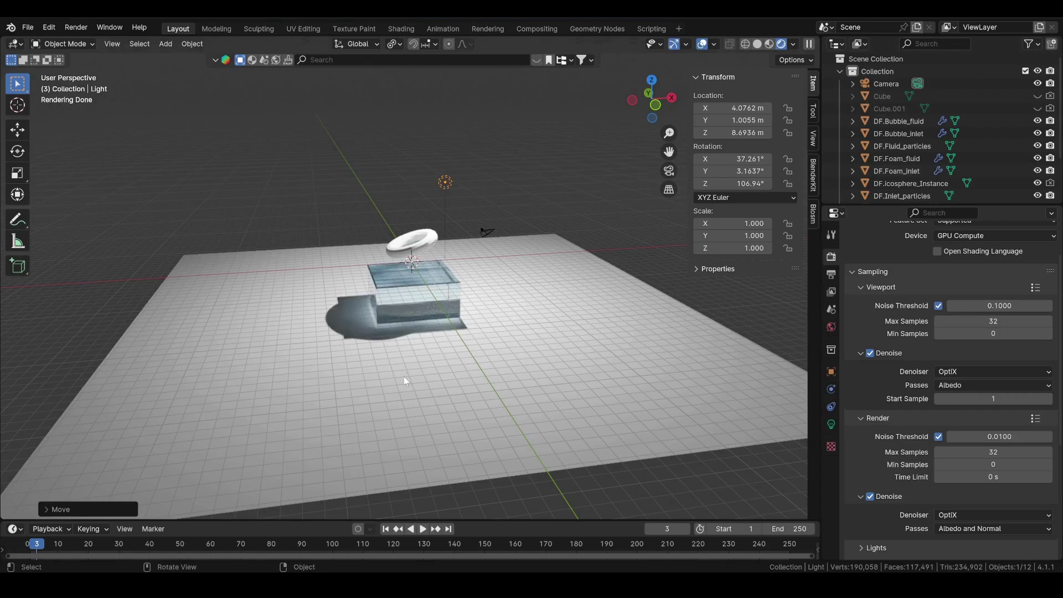
pyautogui.scroll(4, 404, 379)
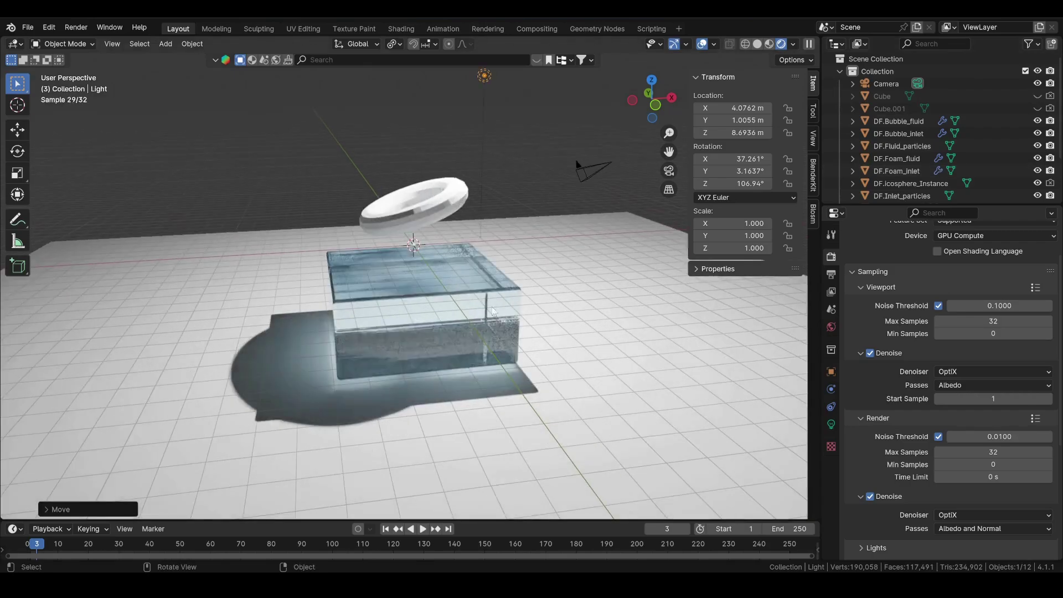
pyautogui.click(460, 298)
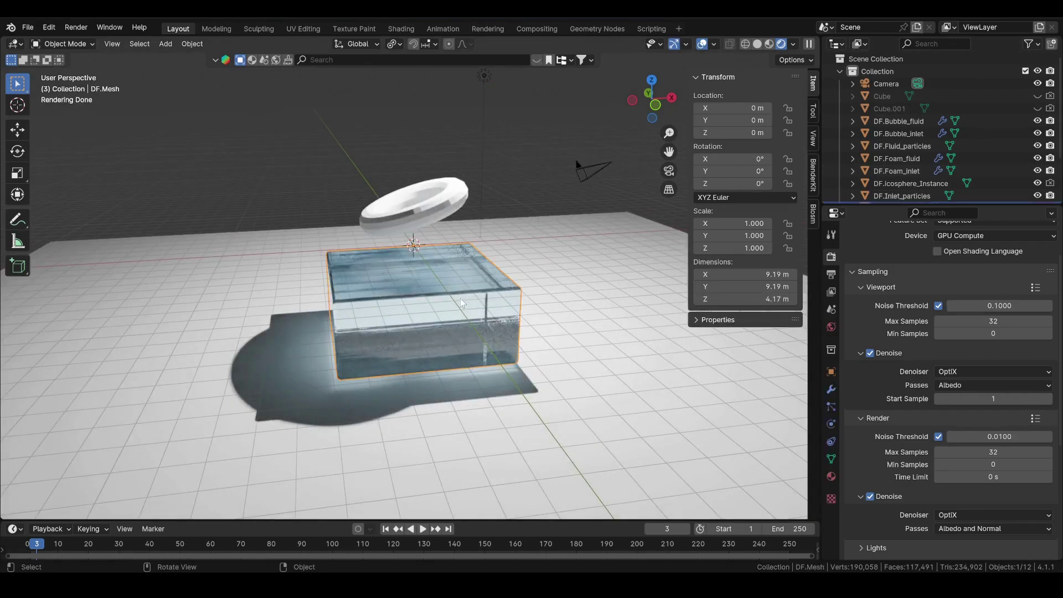
# - Assign DF.Fluid_Material to DF.Mesh and set its base color to a saturated blue with hue 0.591 and saturation 0.963
pyautogui.click(831, 479)
pyautogui.click(854, 307)
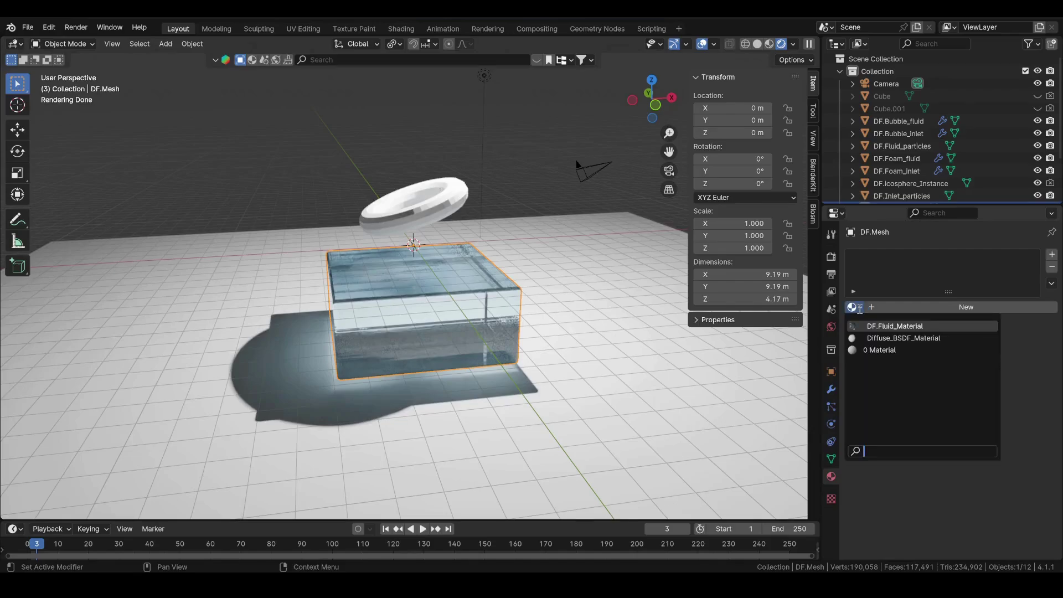
pyautogui.click(881, 327)
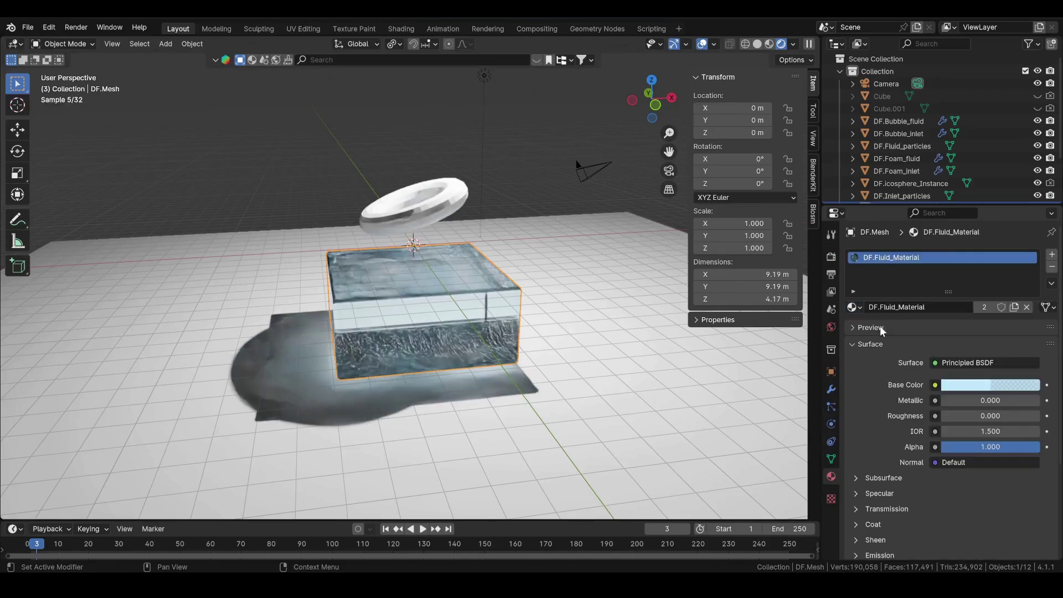
pyautogui.click(978, 386)
pyautogui.click(993, 218)
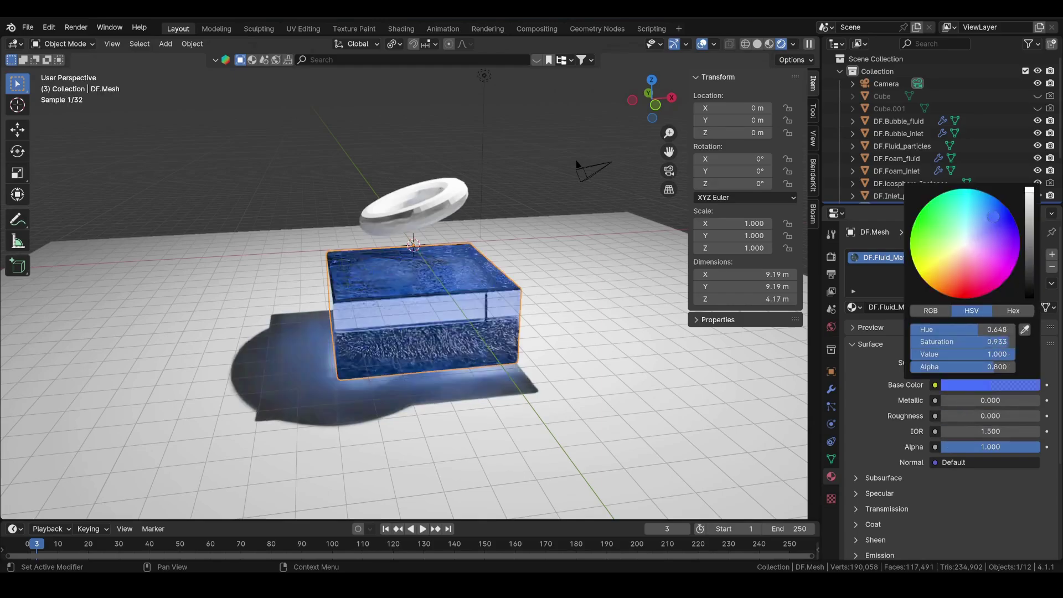
pyautogui.click(983, 207)
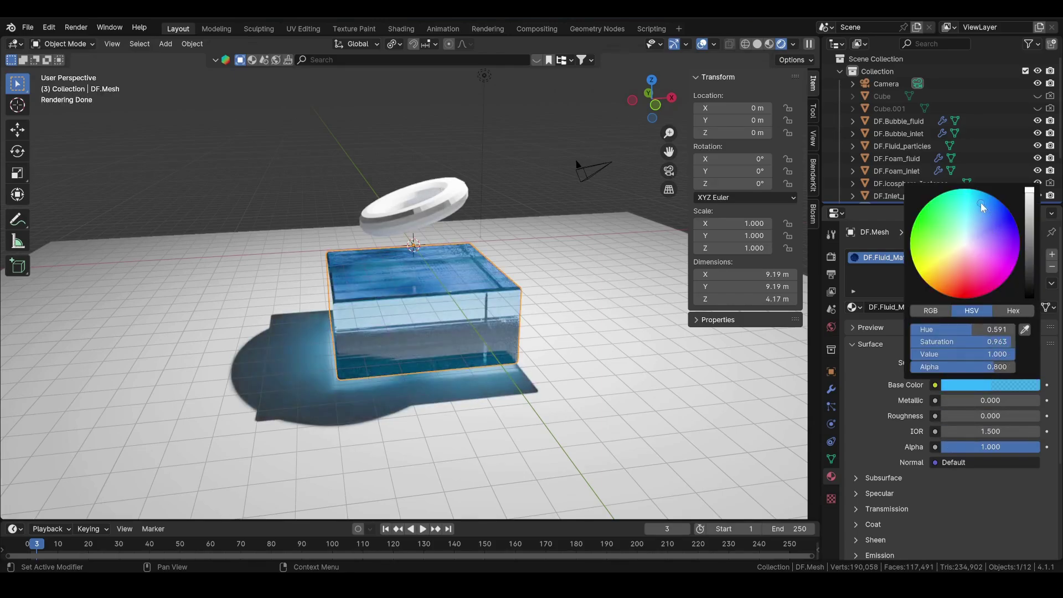
# - Give the torus a new material with a Glass BSDF surface and a roughness of 0.244
pyautogui.click(423, 217)
pyautogui.click(932, 303)
pyautogui.click(942, 362)
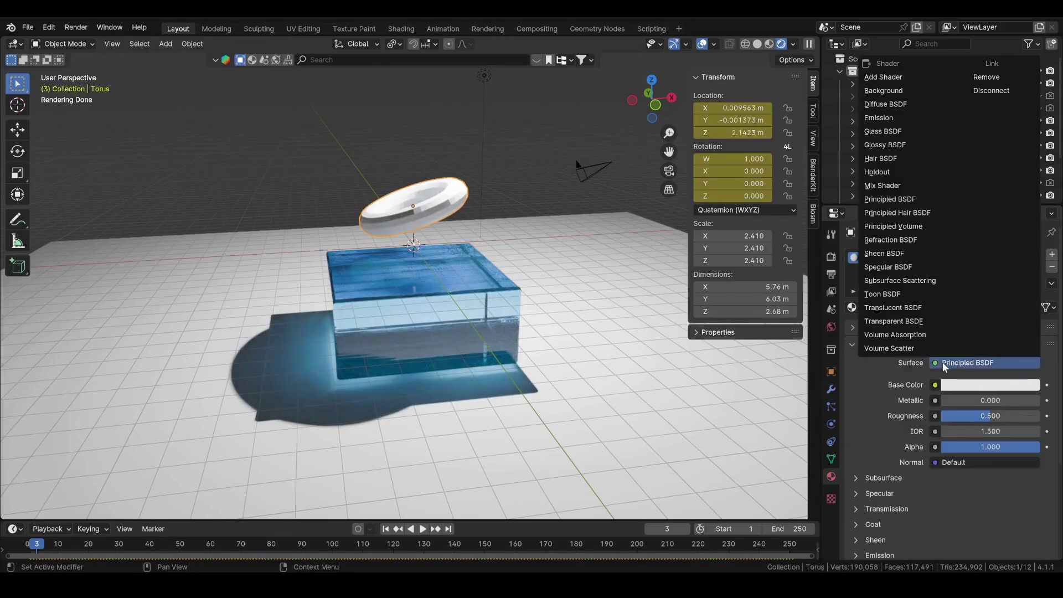
pyautogui.click(936, 131)
pyautogui.moveTo(971, 418); pyautogui.dragTo(995, 417)
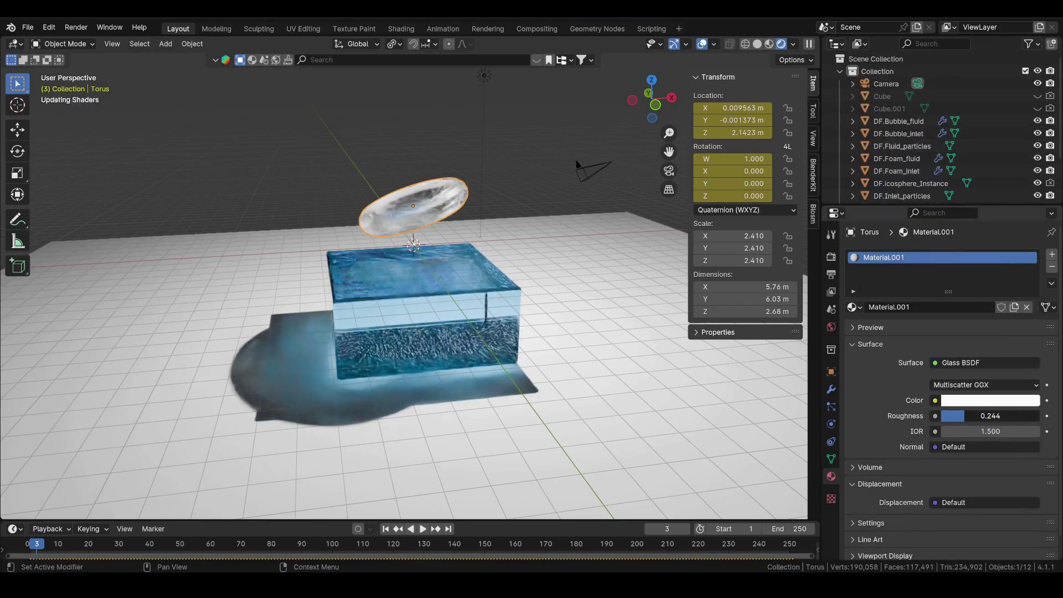
# - Play the animation to preview the rendered splash and stop at frame 58
pyautogui.press('space')
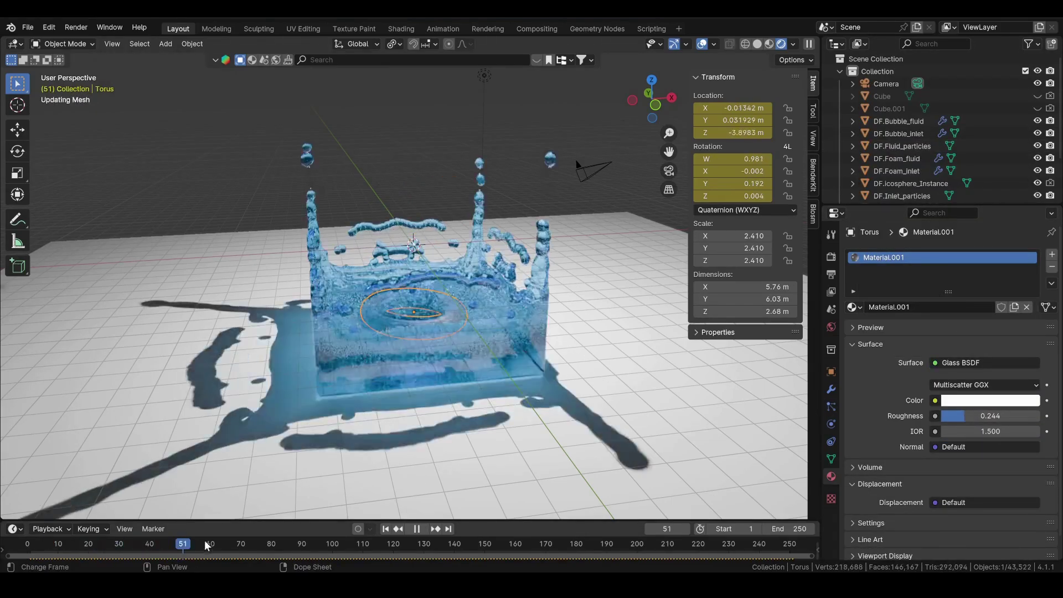
pyautogui.moveTo(335, 340); pyautogui.dragTo(351, 364, button='middle')
pyautogui.press('space')
# - Add a new material to the ground plane and darken its base color to near black
pyautogui.click(691, 411)
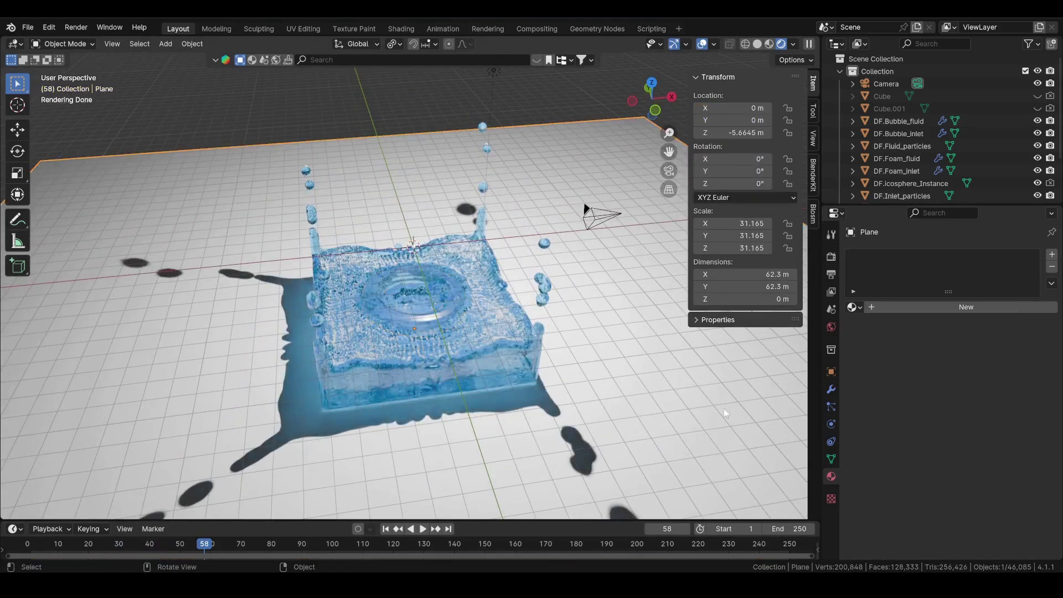
pyautogui.click(907, 310)
pyautogui.click(990, 384)
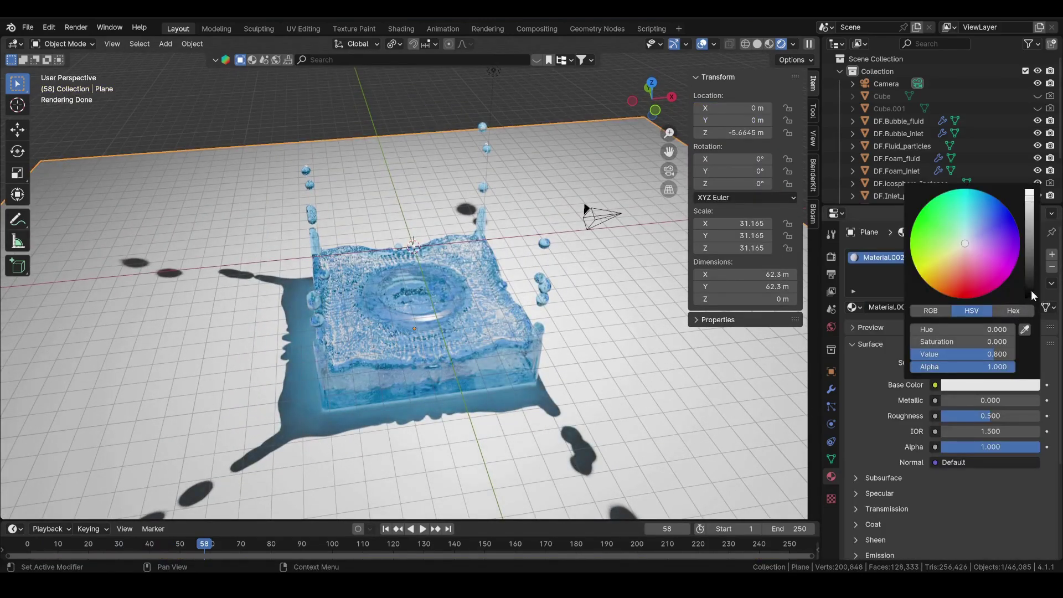
pyautogui.moveTo(991, 353); pyautogui.dragTo(852, 377)
# - Raise the ground plane along Z to -5.3286 m and go to frame 82
pyautogui.moveTo(532, 332); pyautogui.dragTo(547, 367, button='middle')
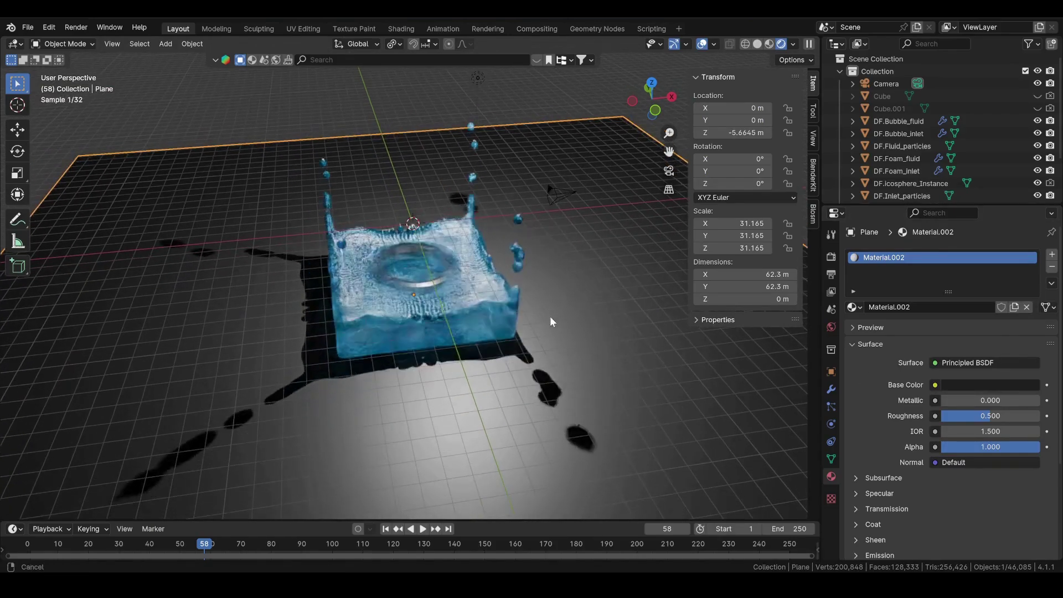
pyautogui.press('g')
pyautogui.press('z')
pyautogui.click(551, 343)
pyautogui.moveTo(184, 546); pyautogui.dragTo(277, 543)
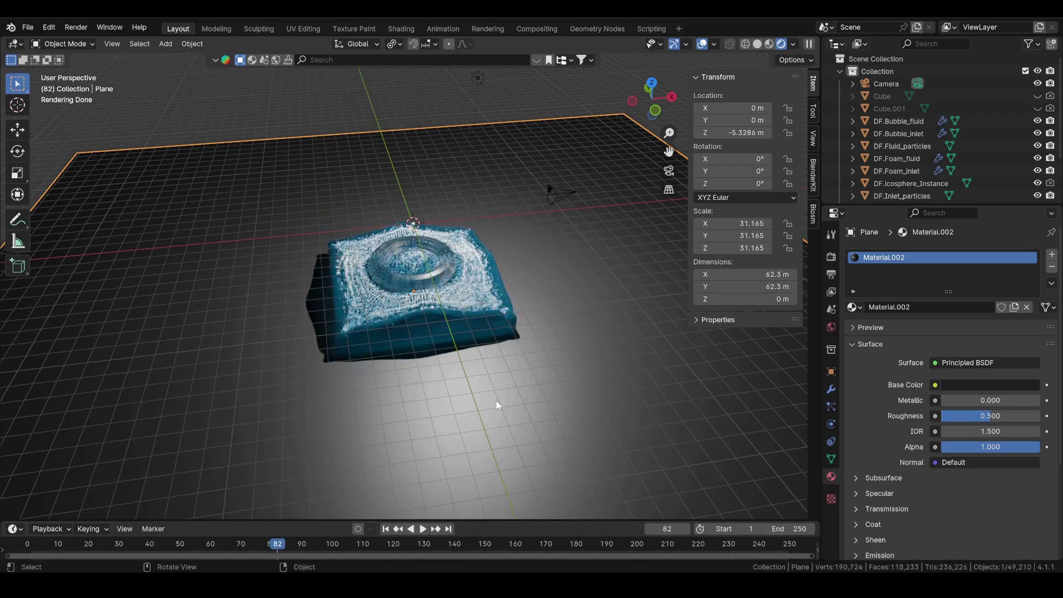
# - Select the Cube domain, collapse its Whitewater physics settings and expand the Render Doriflow Animation settings
pyautogui.click(882, 94)
pyautogui.click(831, 424)
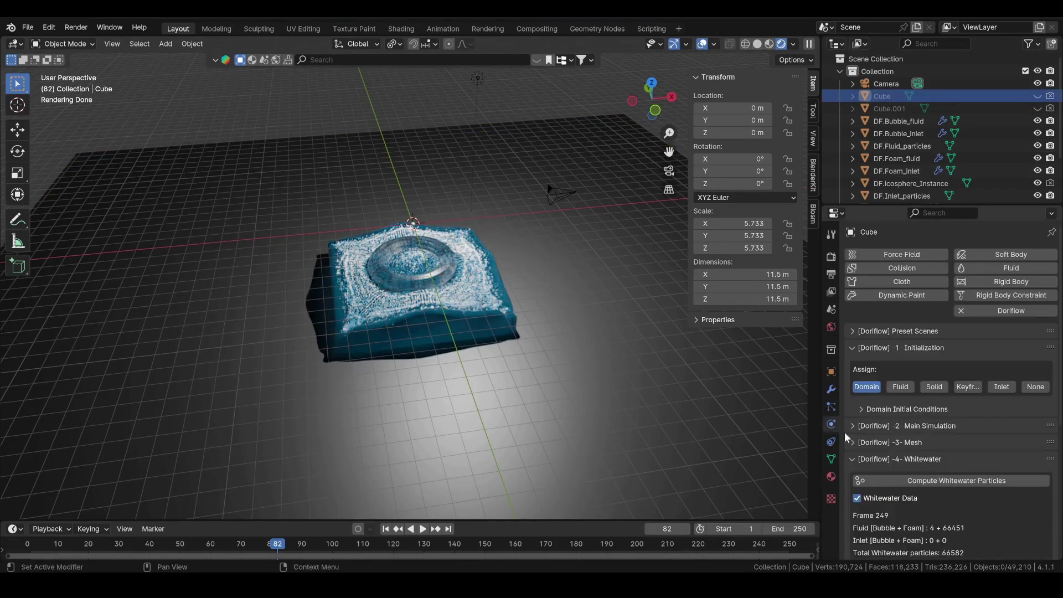
pyautogui.scroll(-1, 896, 454)
pyautogui.click(904, 436)
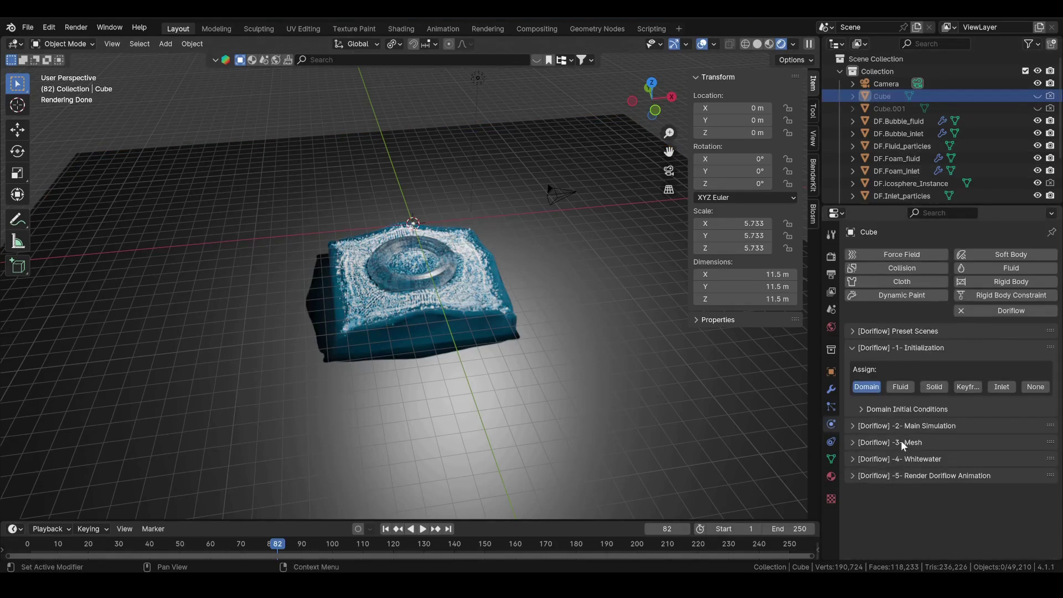
pyautogui.click(920, 479)
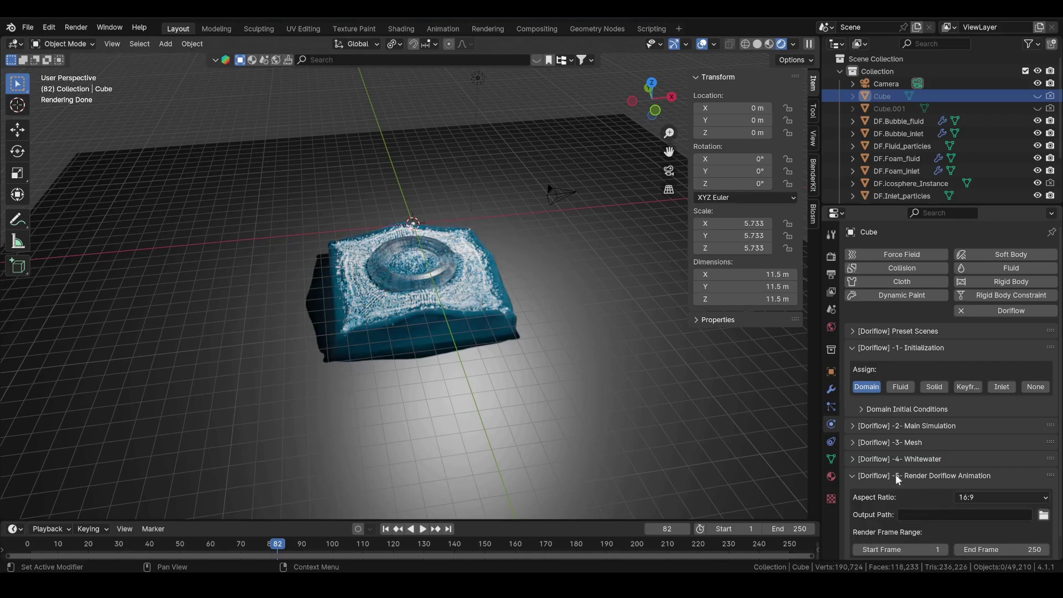
# - Switch to the camera view, lock the camera to the view and reframe it so the whole fluid block fits
pyautogui.click(669, 172)
pyautogui.click(812, 141)
pyautogui.click(742, 232)
pyautogui.scroll(-6, 448, 324)
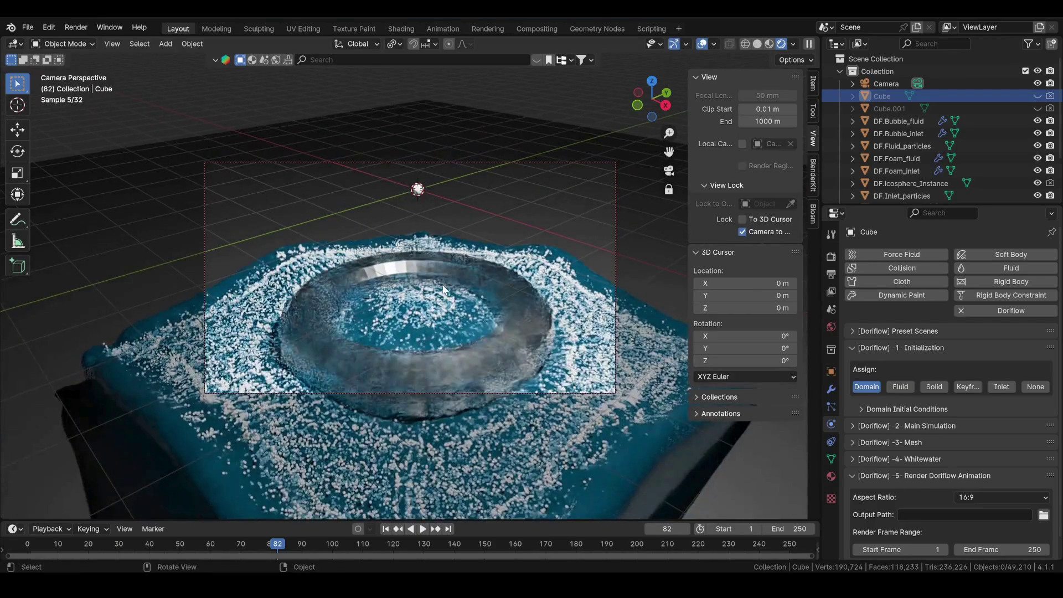
pyautogui.moveTo(443, 293); pyautogui.dragTo(492, 355, button='middle')
# - Try the 1:1 and 4:3 aspect ratios for the Doriflow render, and return to 16:9
pyautogui.click(973, 496)
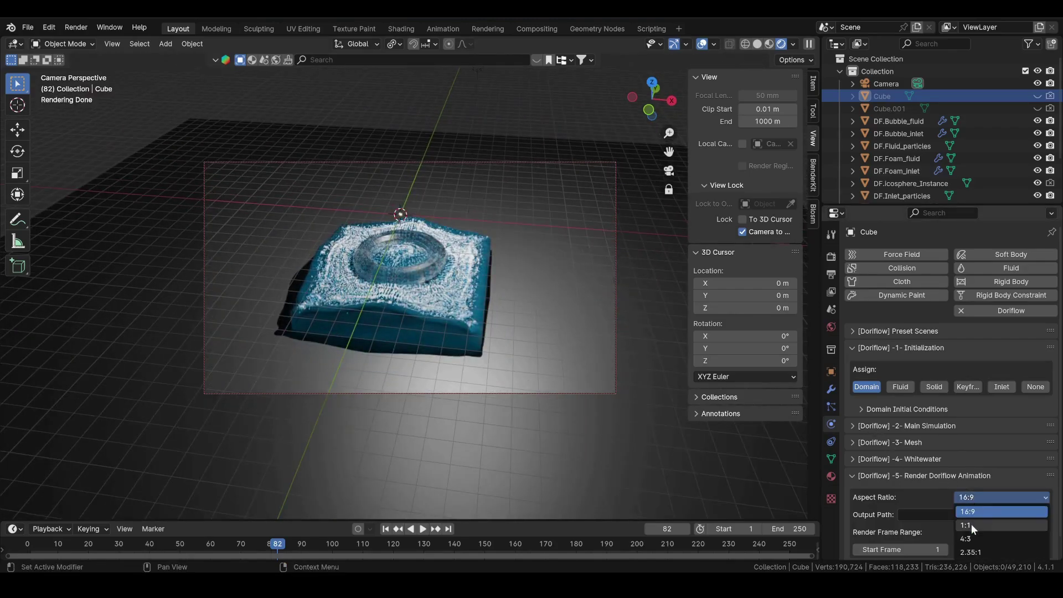
pyautogui.click(971, 524)
pyautogui.click(985, 501)
pyautogui.click(979, 538)
pyautogui.click(986, 498)
pyautogui.click(979, 509)
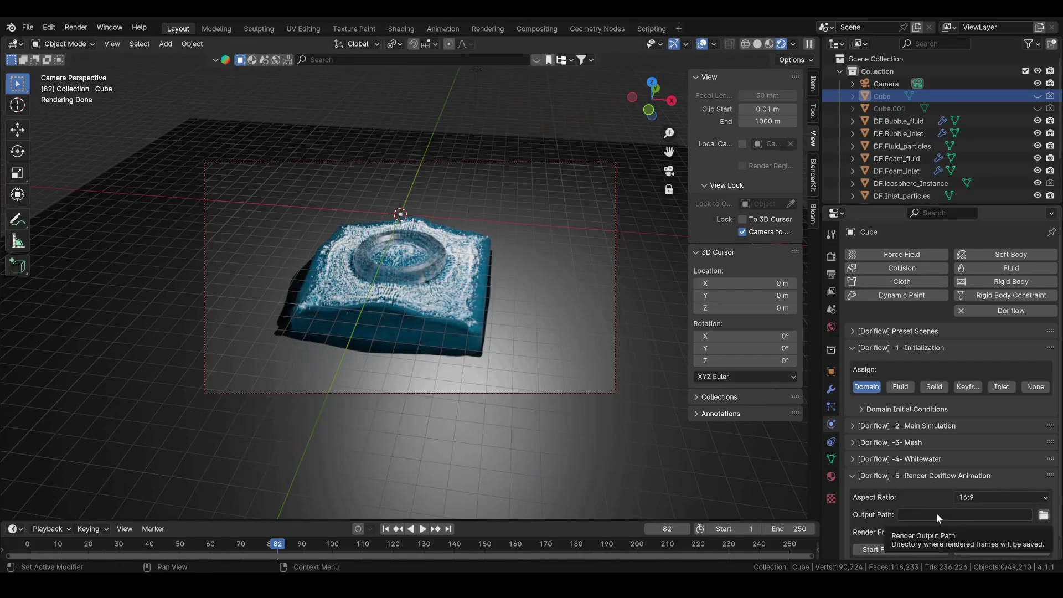
# - Render the animation with the scene camera
pyautogui.scroll(-1, 887, 502)
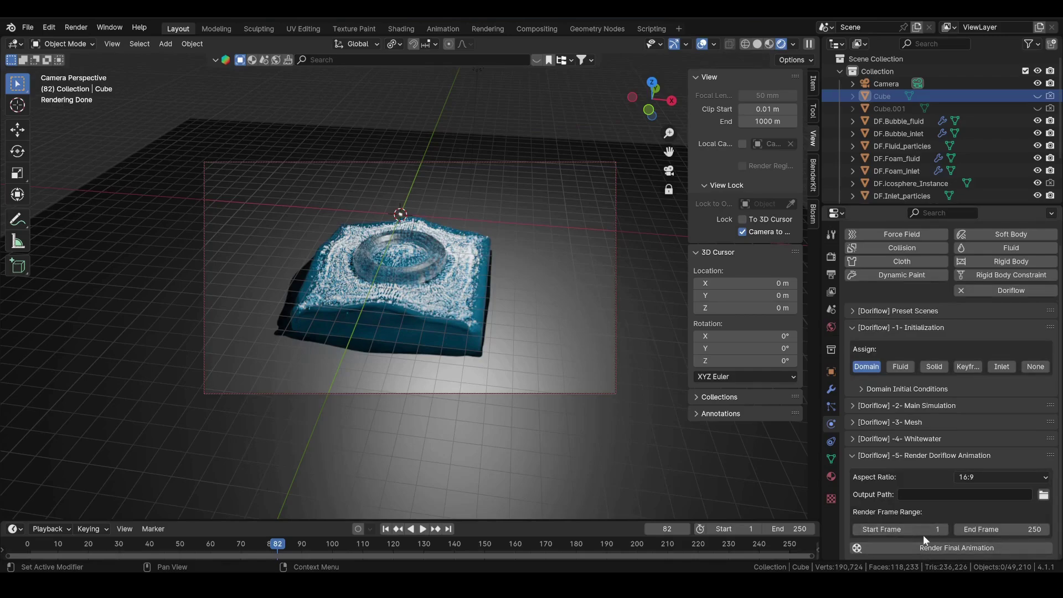
pyautogui.click(87, 26)
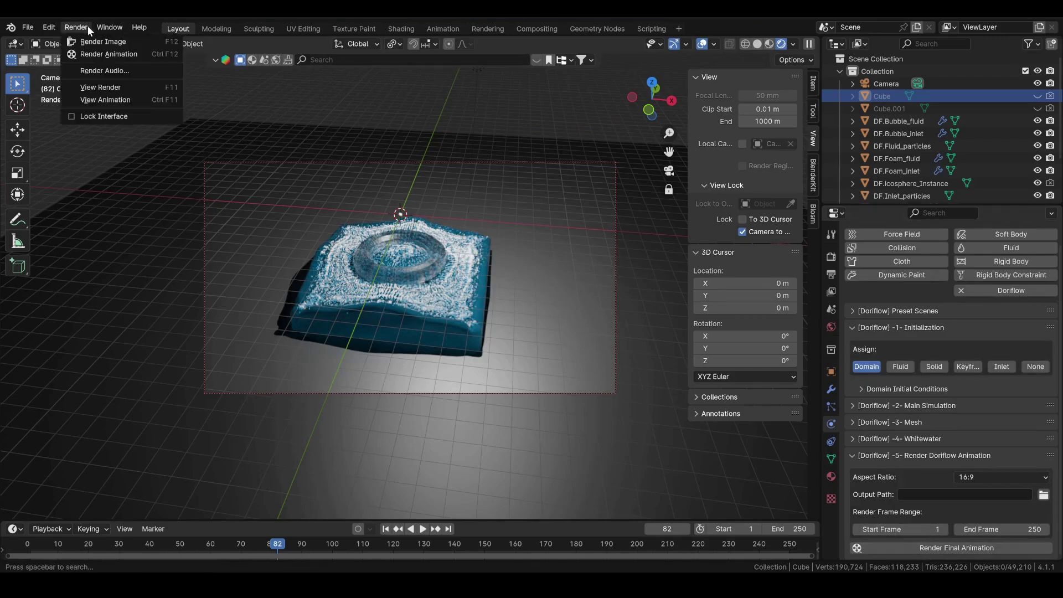
pyautogui.click(102, 53)
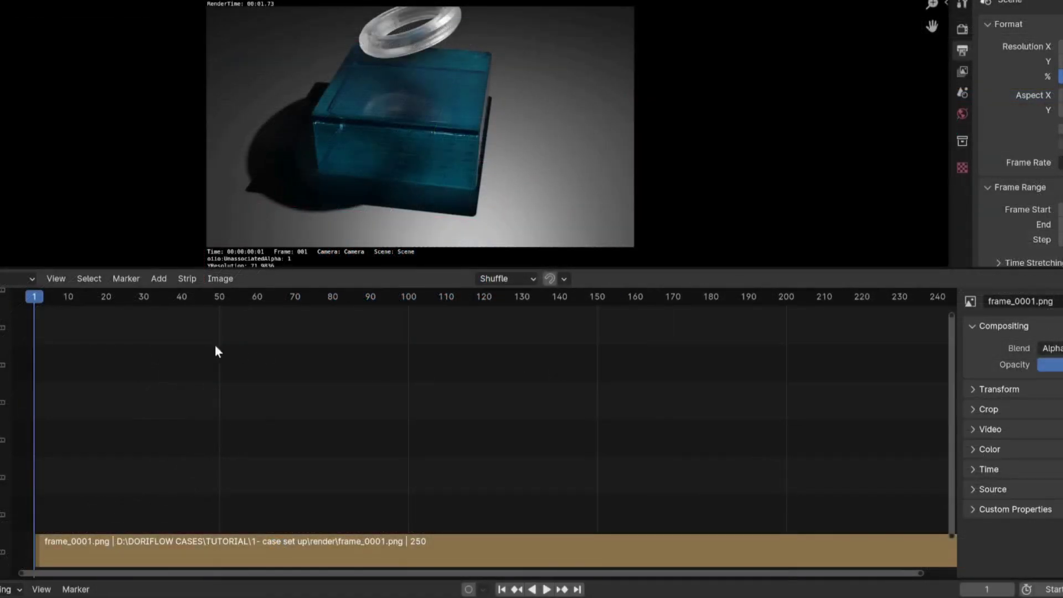
# - Scrub through the rendered image sequence, examining frames 33 and 100 closely and continuing toward the end
pyautogui.moveTo(46, 302); pyautogui.dragTo(155, 302)
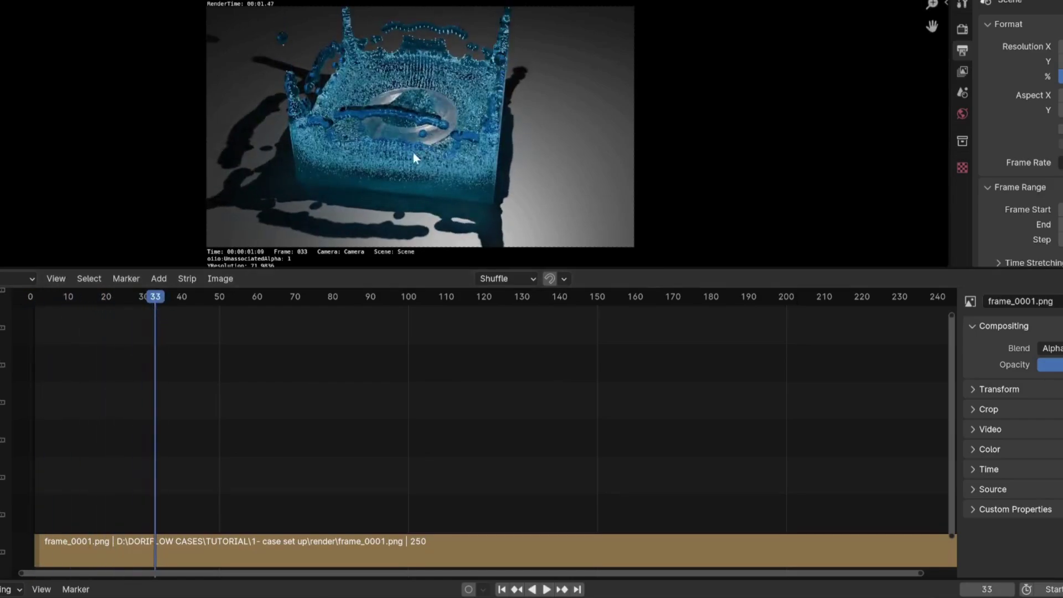
pyautogui.scroll(3, 414, 150)
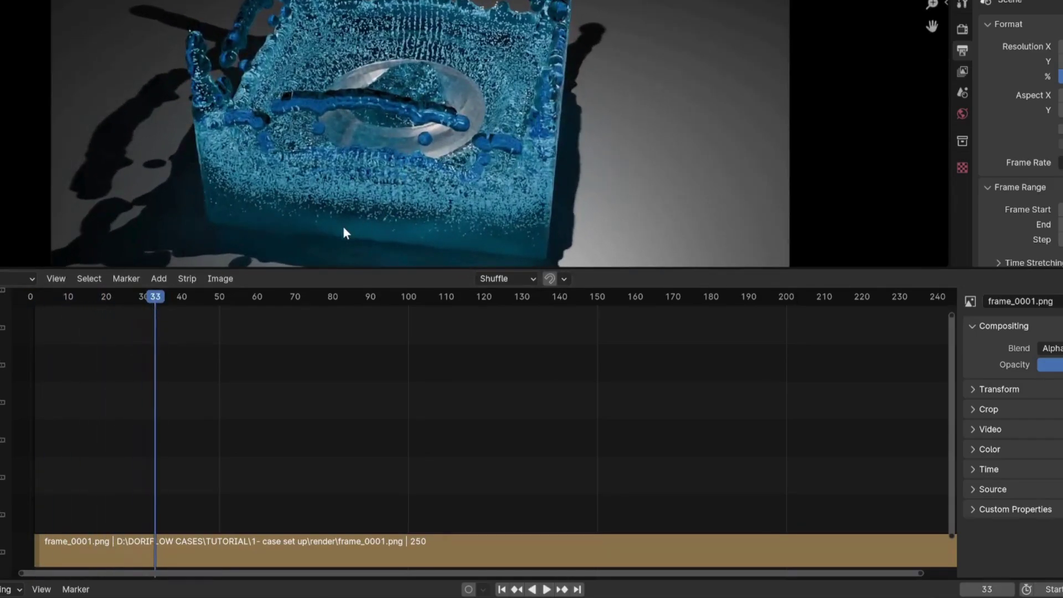
pyautogui.moveTo(190, 302); pyautogui.dragTo(410, 299)
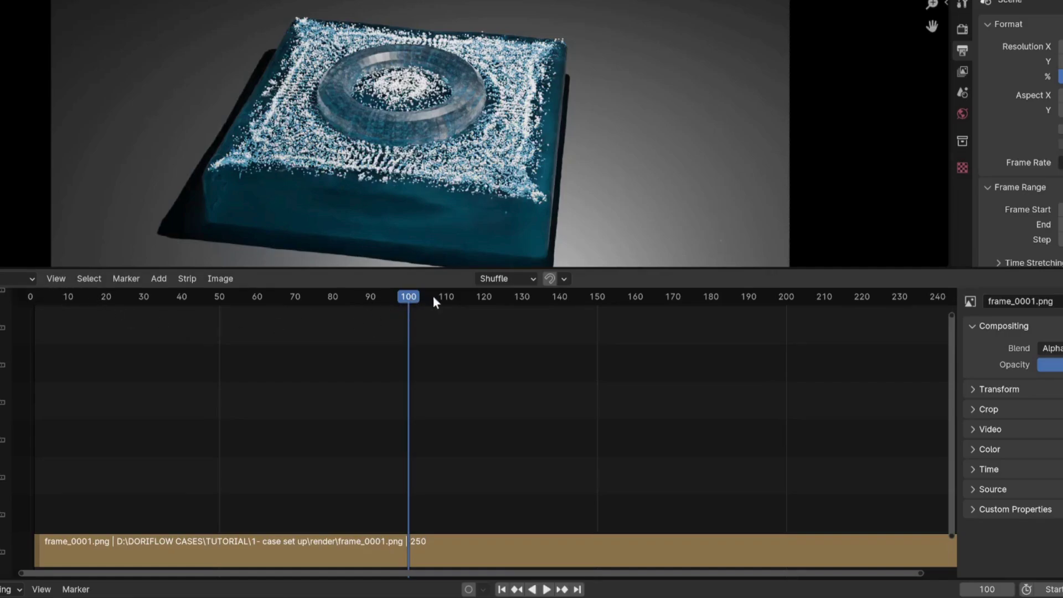
pyautogui.moveTo(430, 297); pyautogui.dragTo(877, 318)
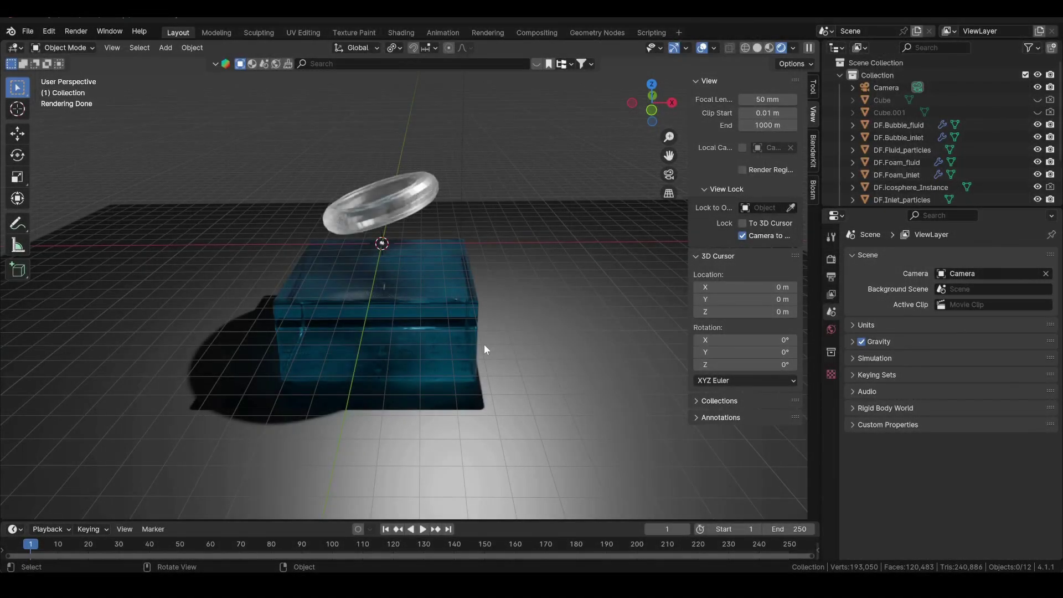
# - Select the Cube domain again and collapse its Render Doriflow Animation settings
pyautogui.moveTo(473, 336); pyautogui.dragTo(427, 267, button='middle')
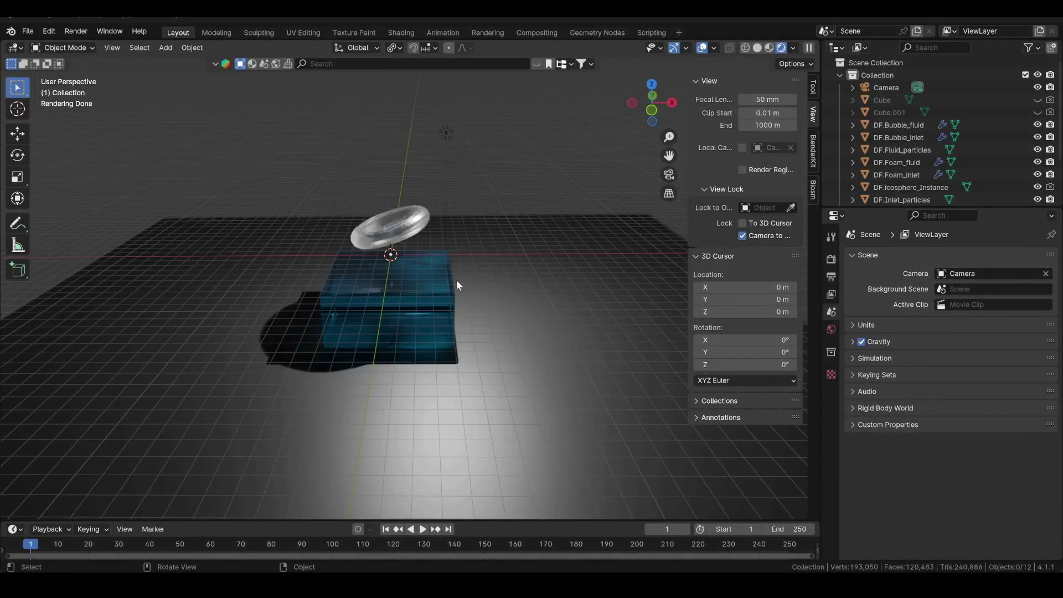
pyautogui.click(878, 99)
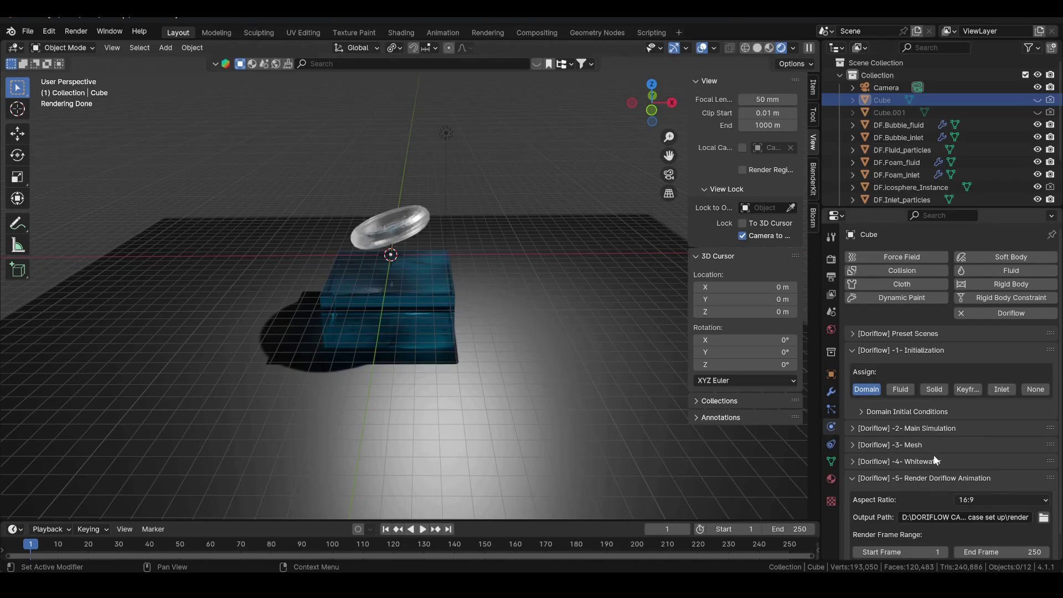
pyautogui.click(932, 477)
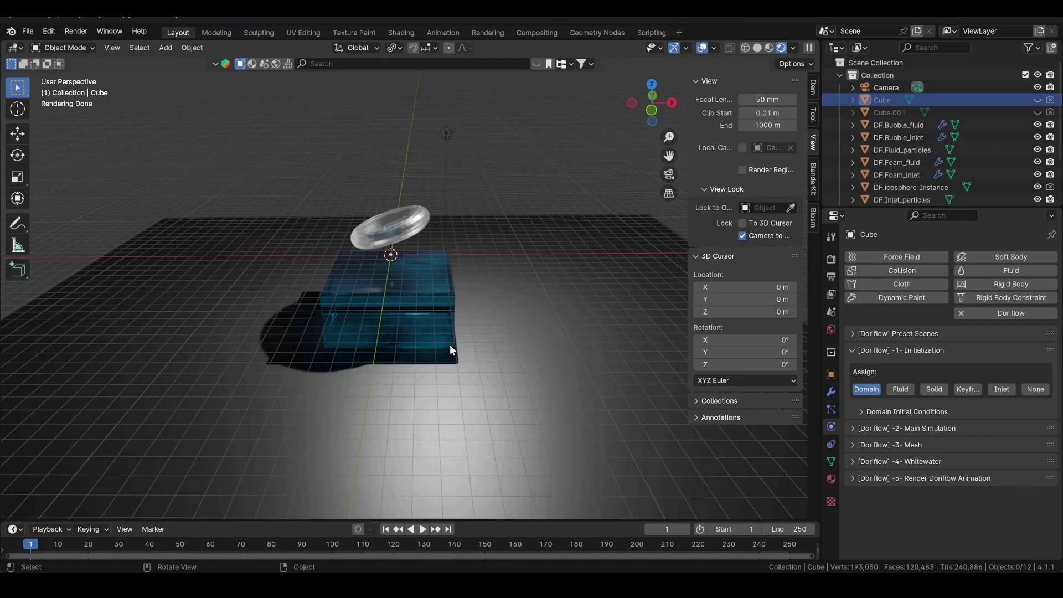
# - Go to frame 60 and add a circle-shaped empty at the world origin
pyautogui.click(211, 540)
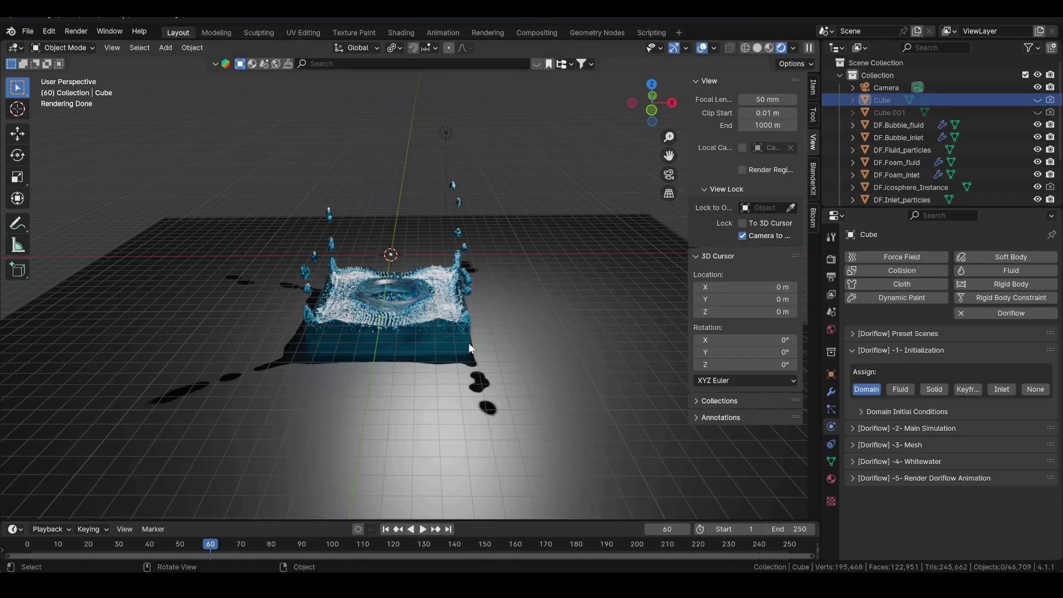
pyautogui.hotkey('shift', 'a')
pyautogui.moveTo(440, 342)
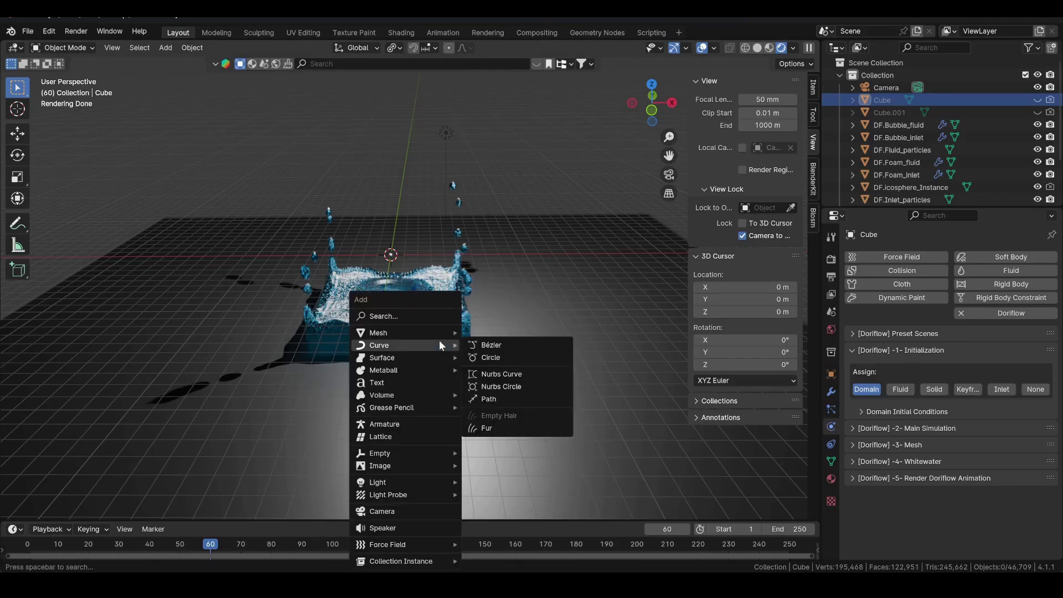
pyautogui.moveTo(439, 452)
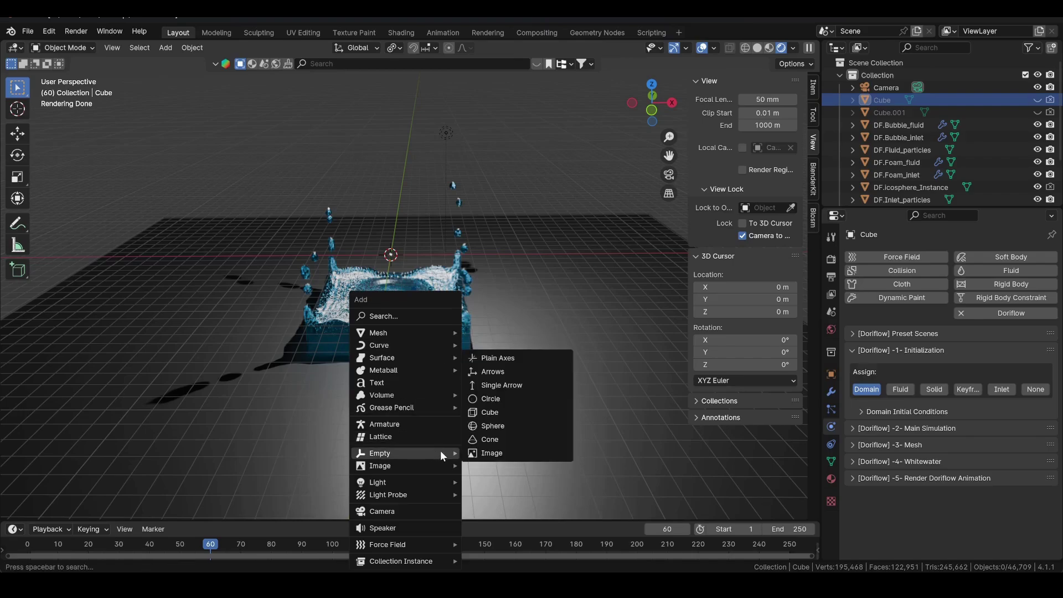
pyautogui.click(496, 398)
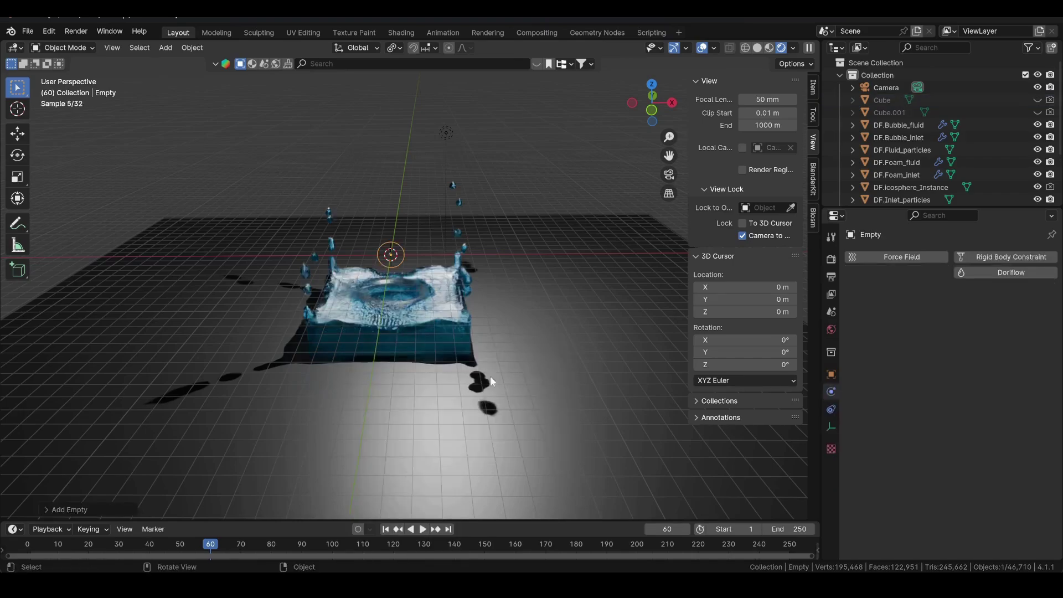
# - Parent the DF.Foam_fluid whitewater to the circle empty using Object (Keep Transform)
pyautogui.click(443, 309)
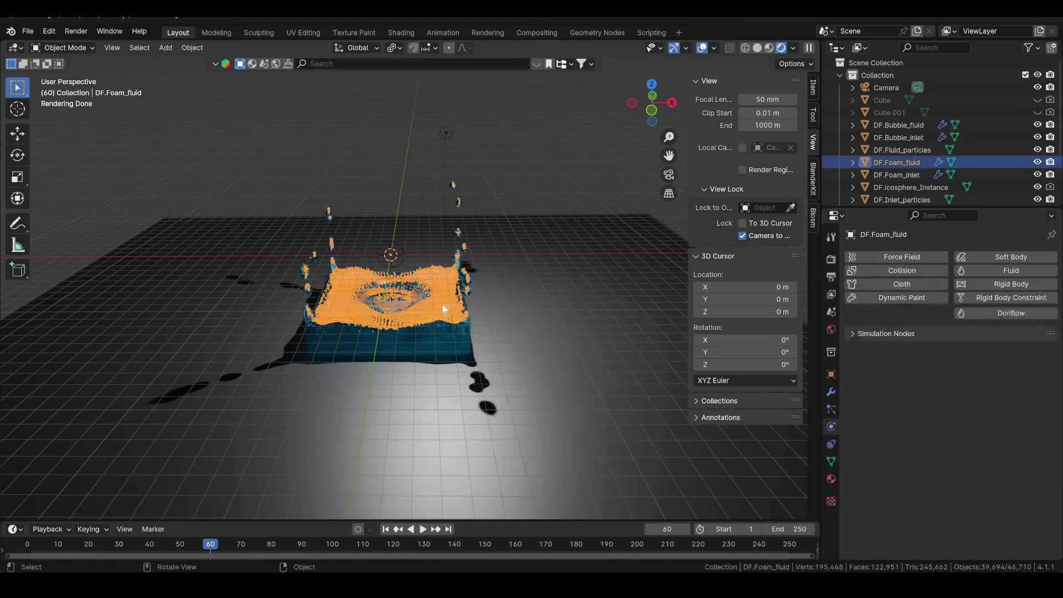
pyautogui.keyDown('shift'); pyautogui.click(400, 247); pyautogui.keyUp('shift')
pyautogui.hotkey('ctrl', 'p')
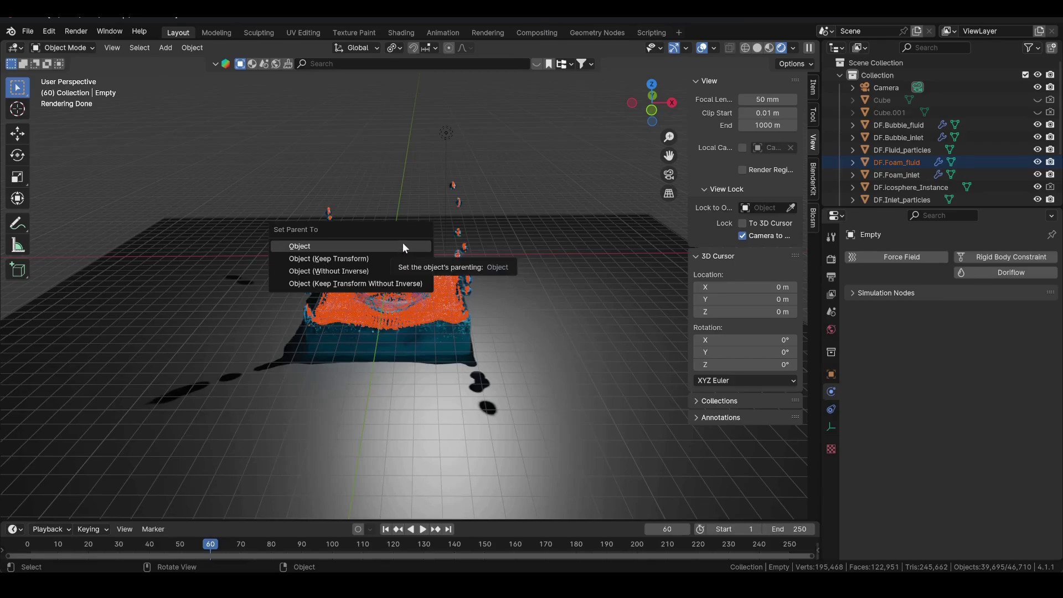
pyautogui.click(403, 259)
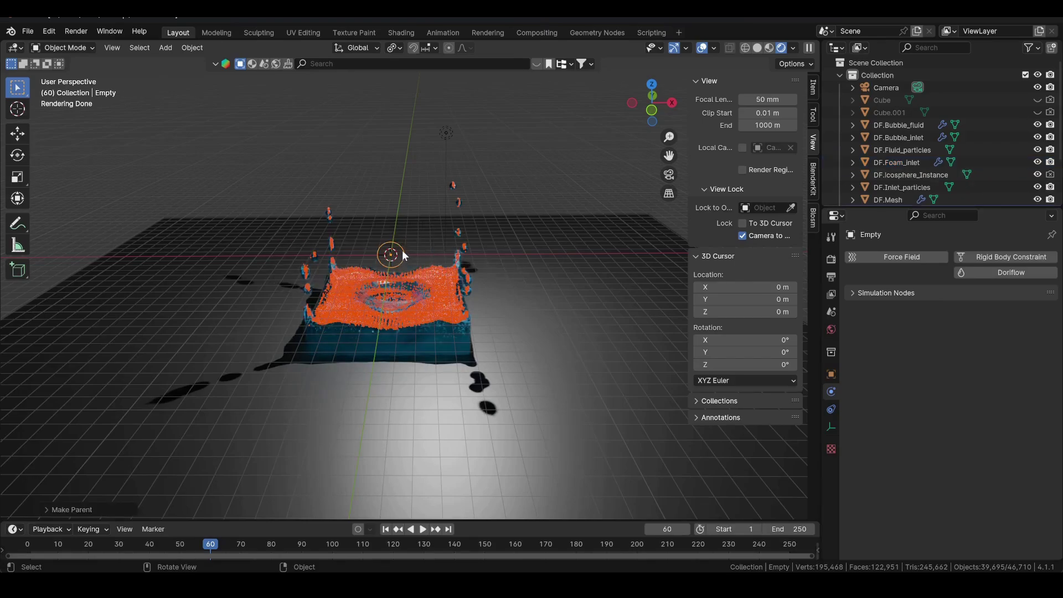
# - Move the circle empty straight up along Z to lift the parented foam above the fluid mesh
pyautogui.press('g')
pyautogui.press('z')
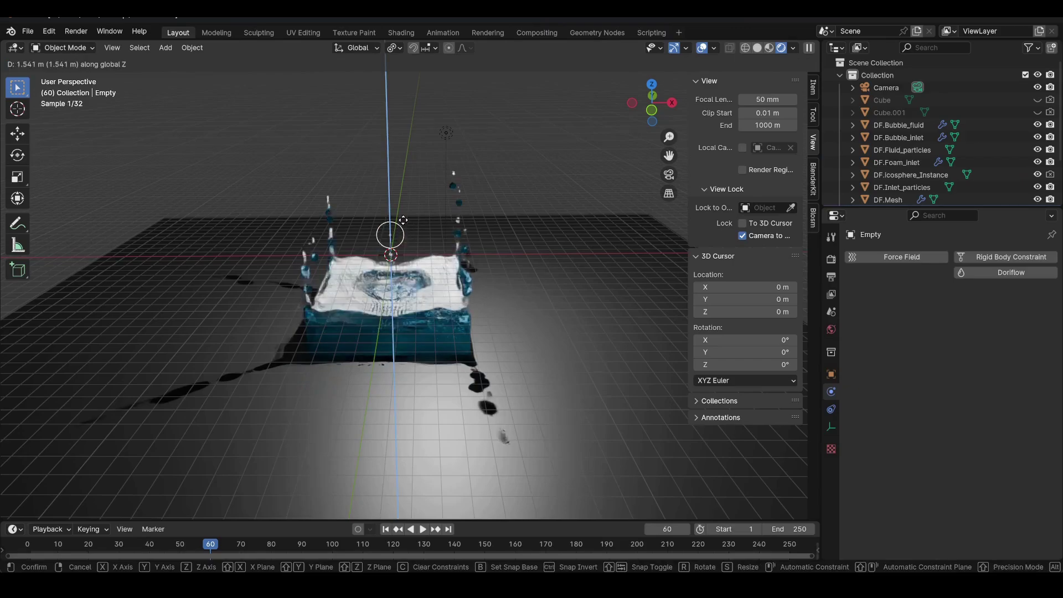
pyautogui.click(402, 178)
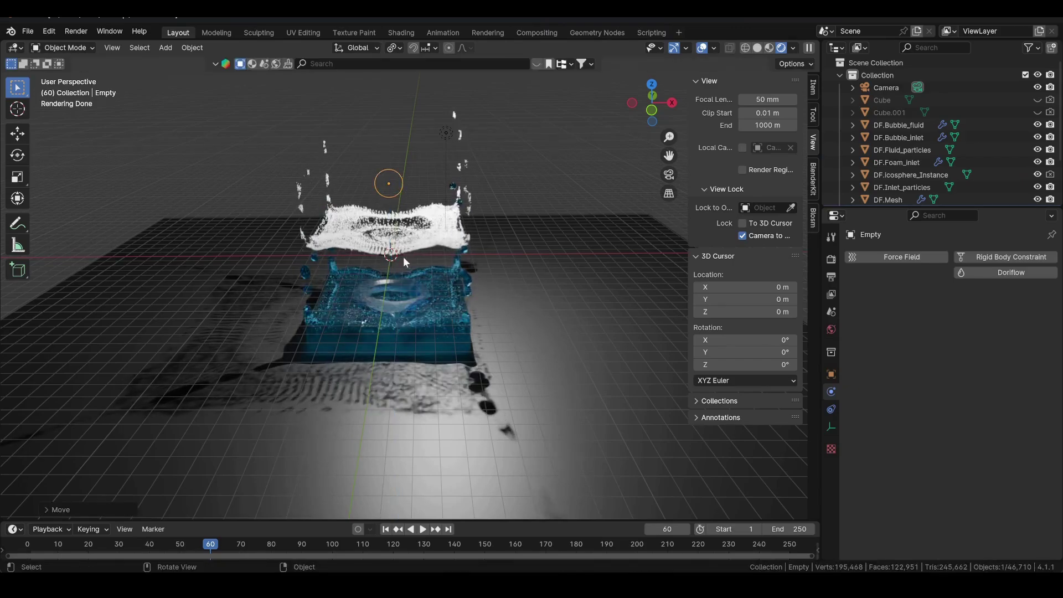
# - Play the animation from about frame 10 and scrub on to frame 158, examining how the raised foam moves above the fluid
pyautogui.scroll(2, 402, 251)
pyautogui.click(58, 545)
pyautogui.press('space')
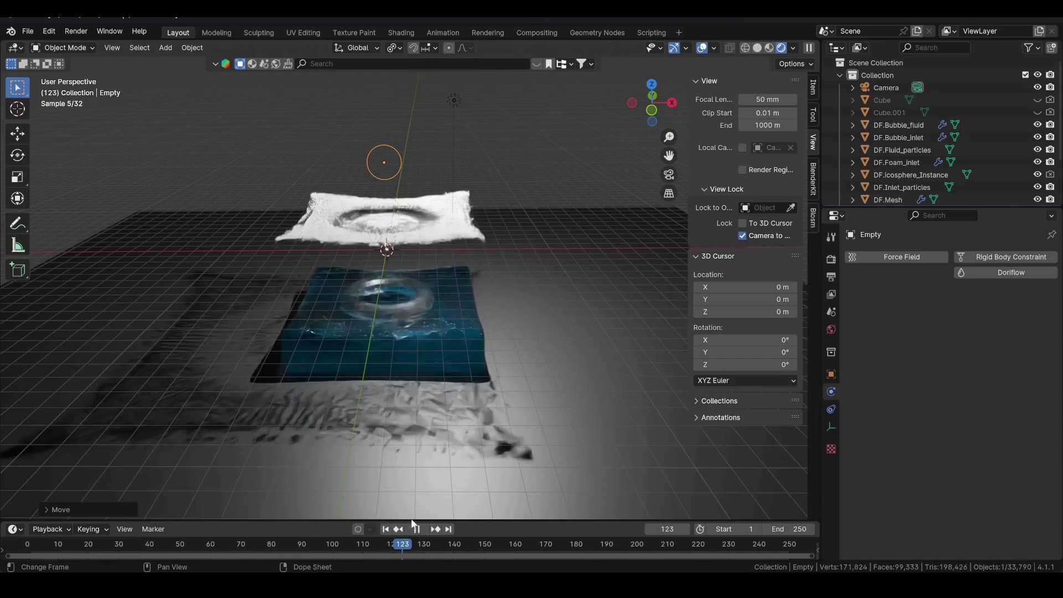
pyautogui.press('space')
pyautogui.moveTo(419, 348); pyautogui.dragTo(431, 328, button='middle')
pyautogui.moveTo(457, 544); pyautogui.dragTo(509, 547)
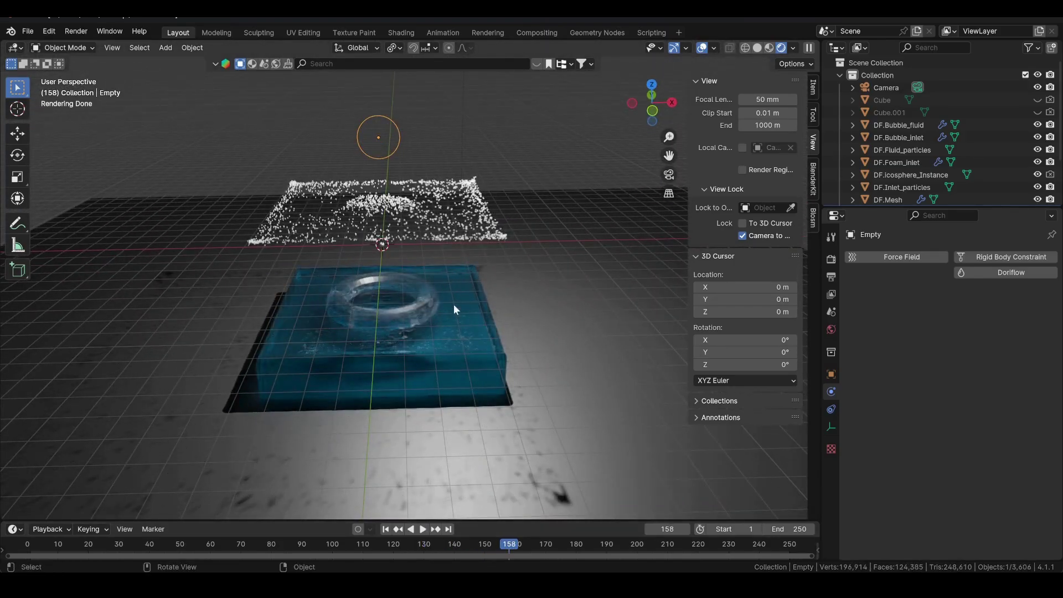
# - Add a sphere-shaped empty at the world origin
pyautogui.hotkey('shift', 'a')
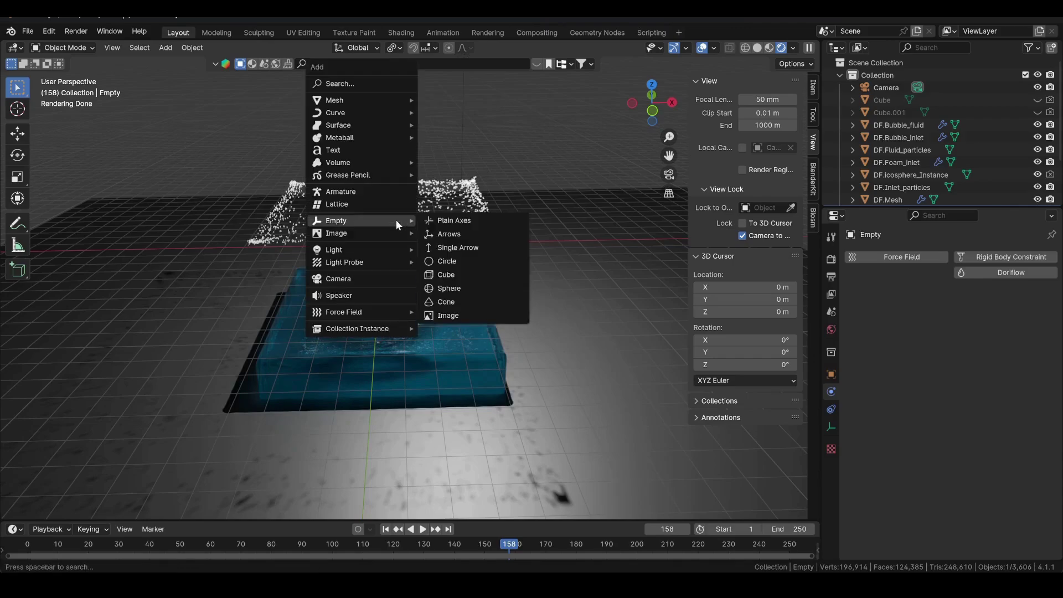
pyautogui.moveTo(391, 219)
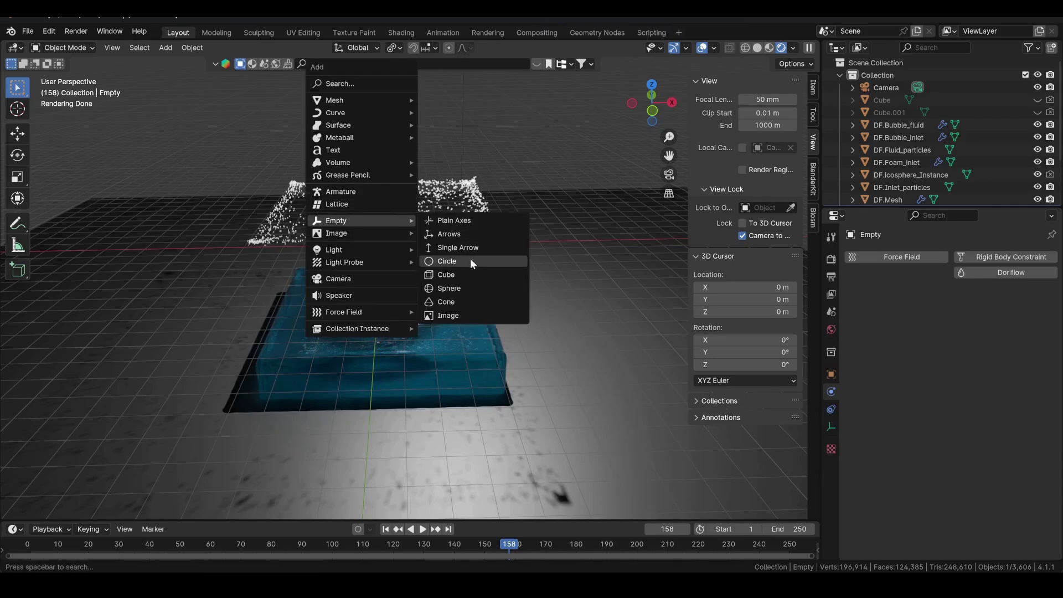
pyautogui.click(465, 288)
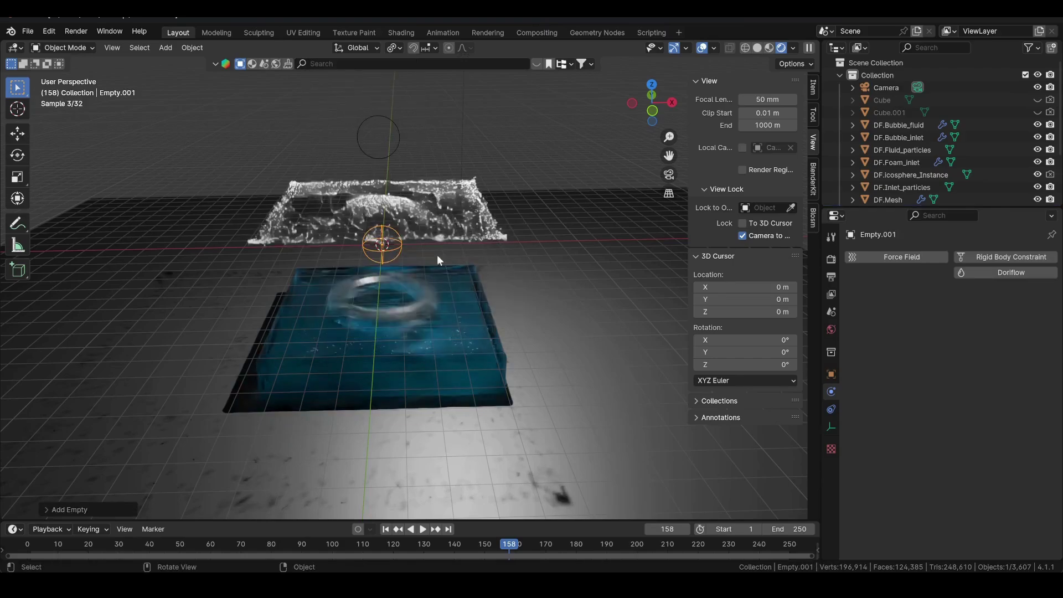
# - Hide DF.Mesh and DF.Fluid_particles in the viewport
pyautogui.click(462, 336)
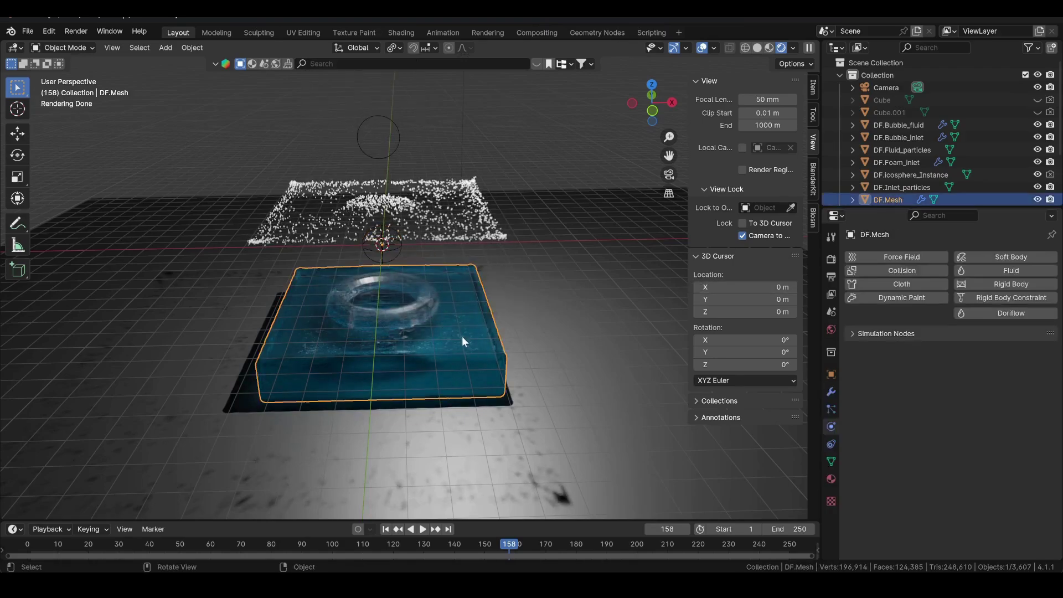
pyautogui.click(1038, 199)
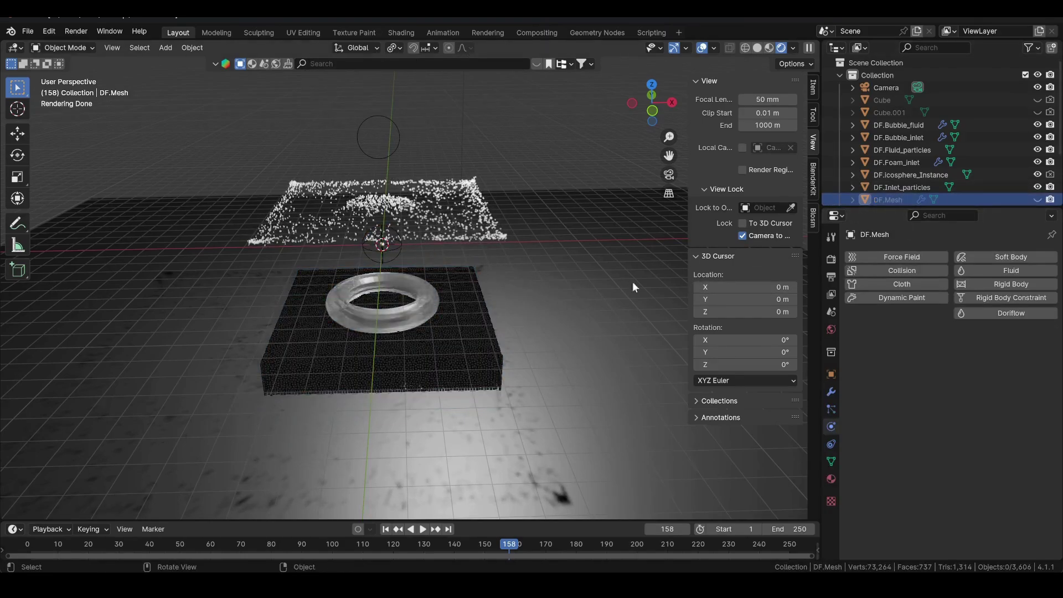
pyautogui.click(1038, 151)
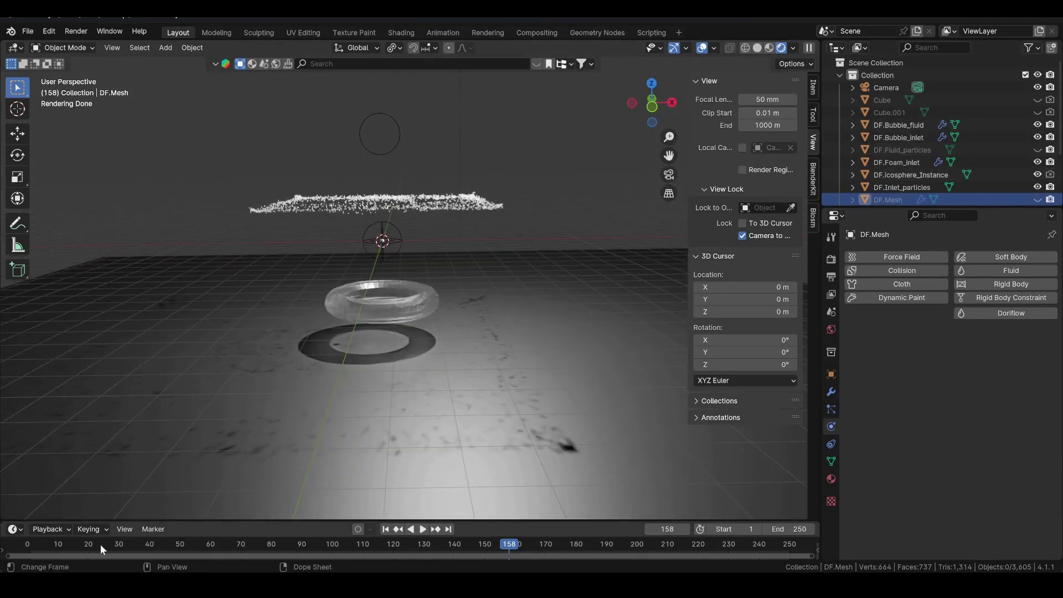
# - At frame 24, parent DF.Bubble_fluid to the sphere empty using Object (Keep Transform)
pyautogui.click(101, 544)
pyautogui.click(484, 342)
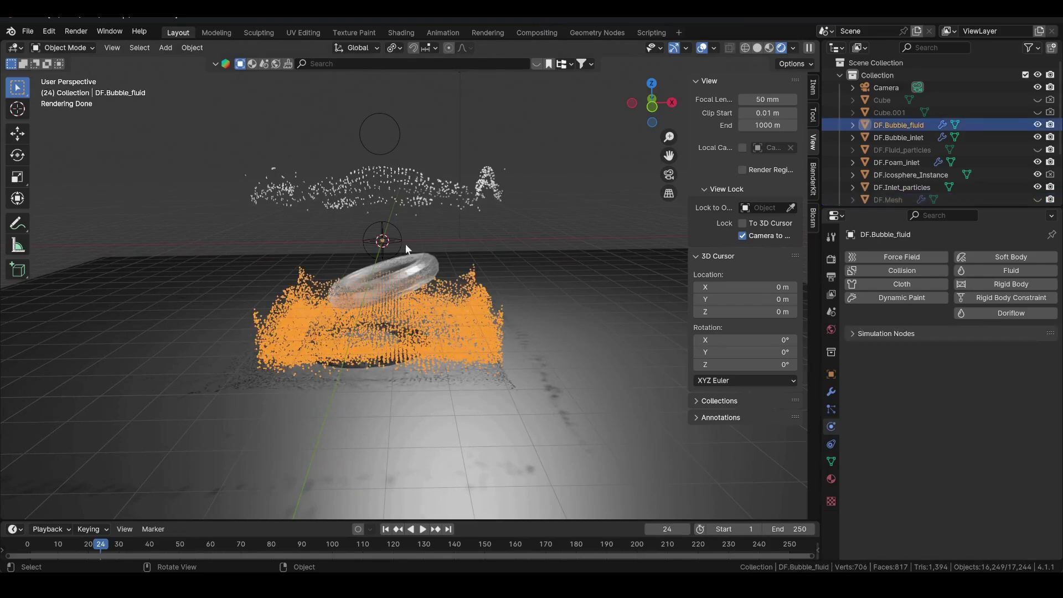
pyautogui.keyDown('shift'); pyautogui.click(396, 227); pyautogui.keyUp('shift')
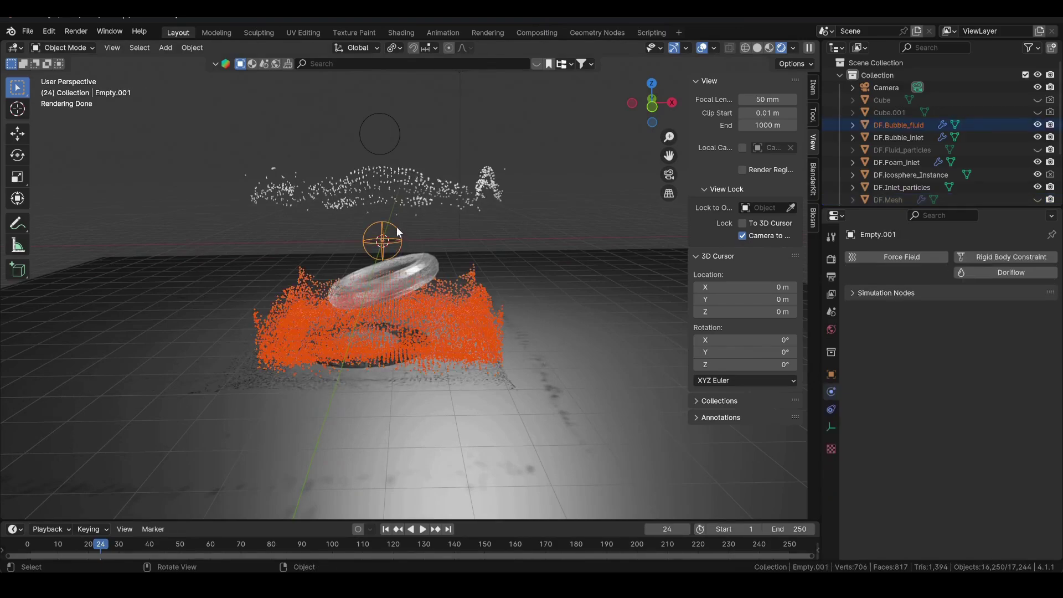
pyautogui.hotkey('ctrl', 'p')
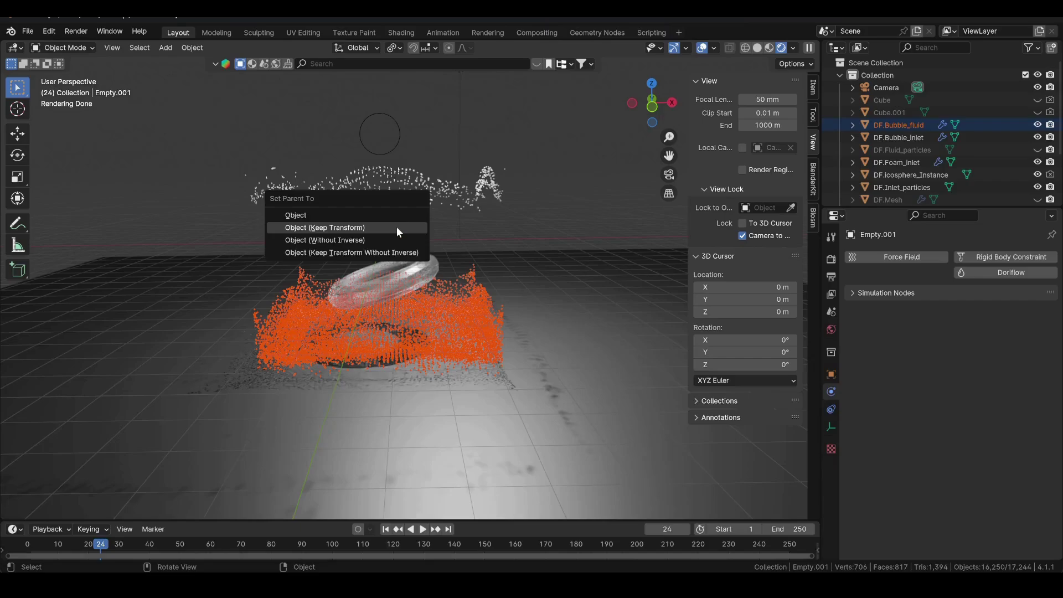
pyautogui.click(397, 227)
# - Move the sphere empty up along Z so the bubbles sit above the foam, and unhide DF.Mesh
pyautogui.scroll(-3, 395, 250)
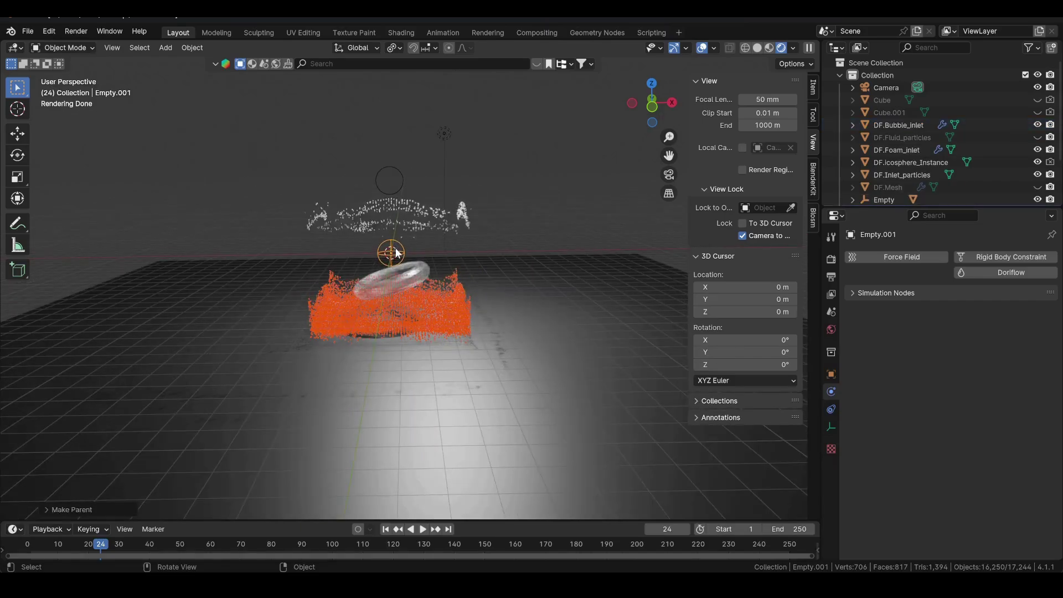
pyautogui.click(403, 250)
pyautogui.press('g')
pyautogui.press('z')
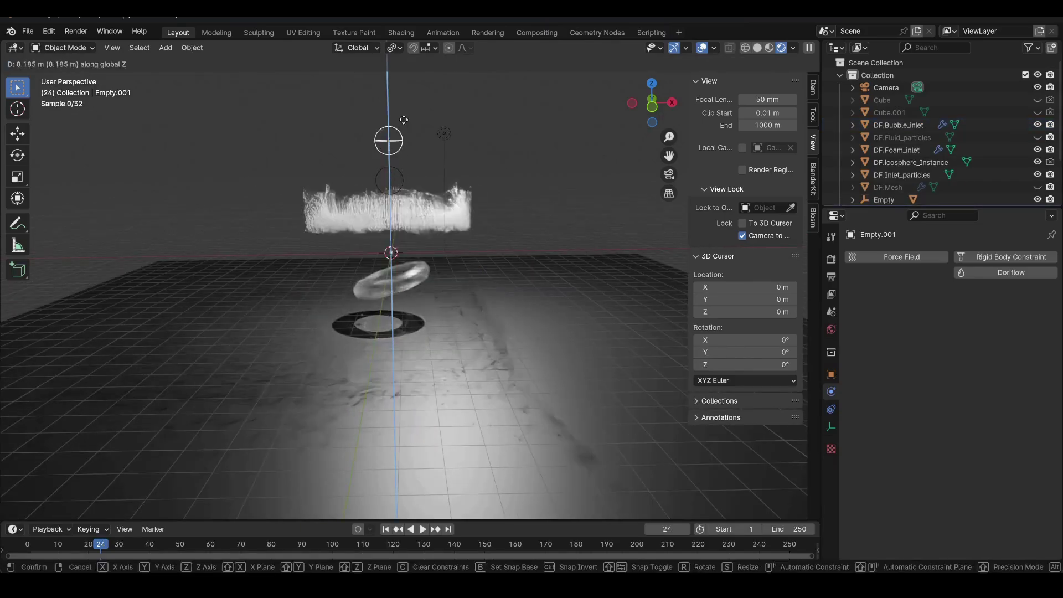
pyautogui.click(404, 87)
pyautogui.click(1038, 188)
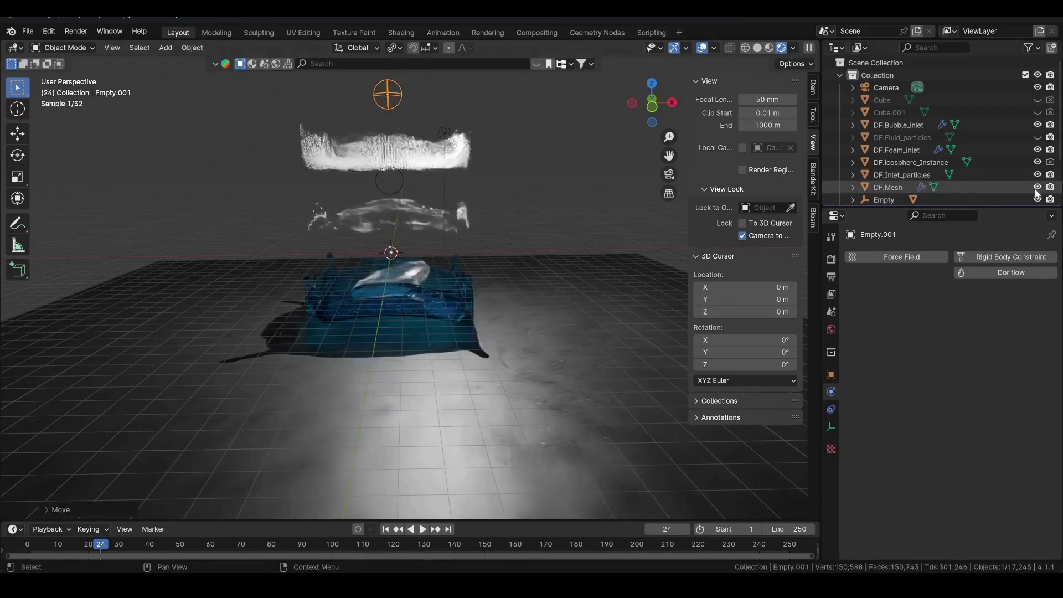
# - Play through the animation, pausing at frames 103 and 47, to examine the separated bubbles, foam and fluid mesh
pyautogui.moveTo(47, 547); pyautogui.dragTo(269, 544)
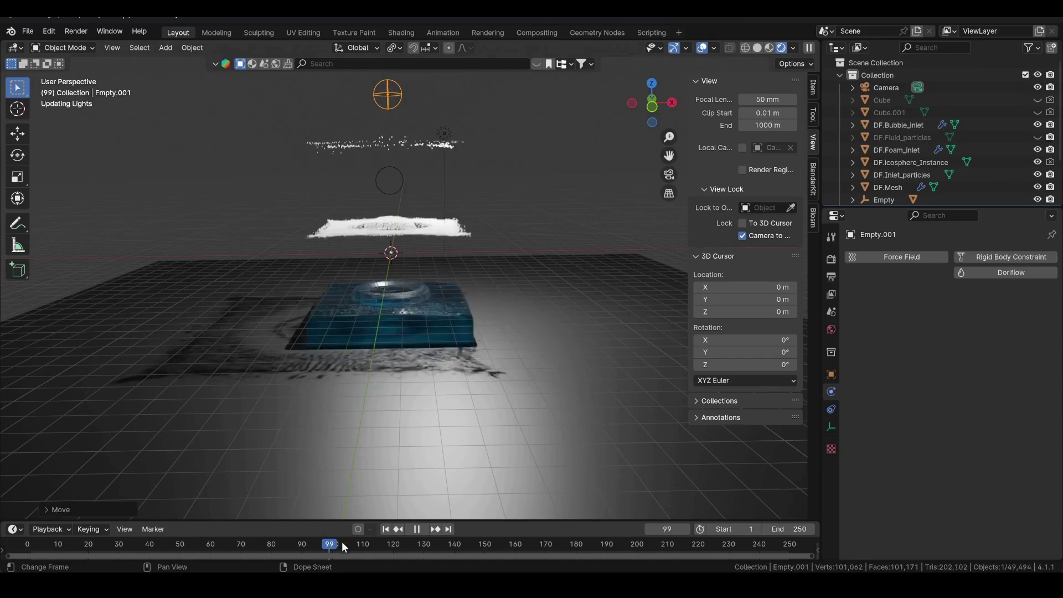
pyautogui.click(418, 529)
pyautogui.moveTo(438, 352); pyautogui.dragTo(448, 313, button='middle')
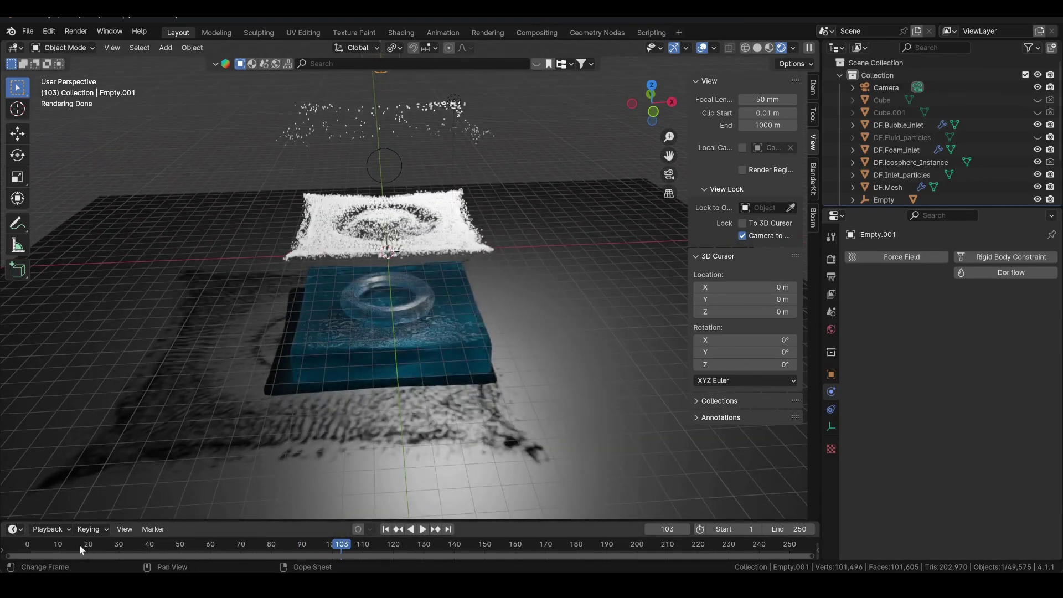
pyautogui.press('space')
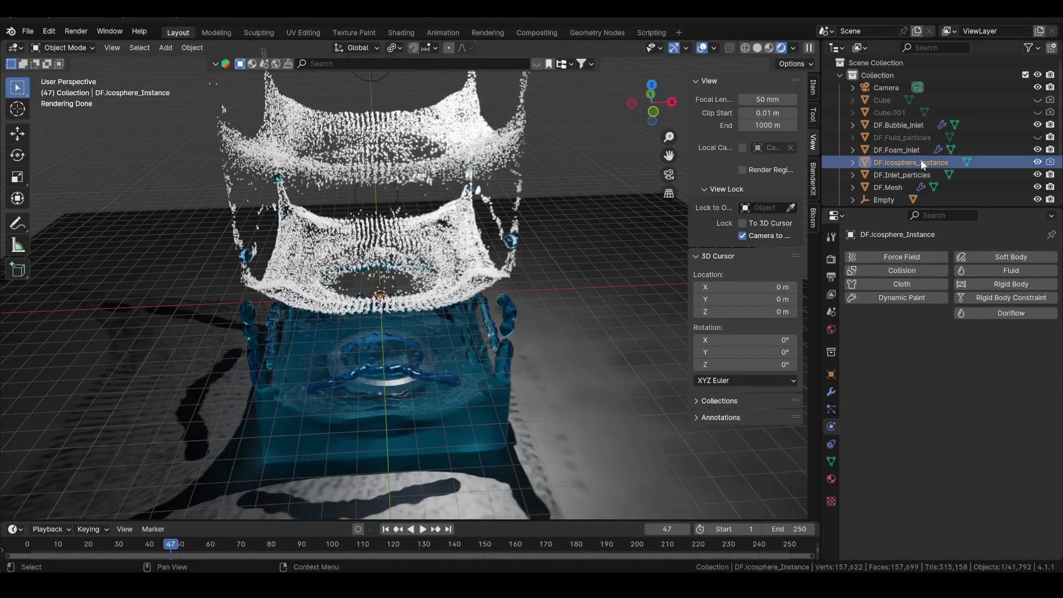
# - Set the DF.Icosphere_Instance material's transmission weight to 1.000 and its roughness to 0.099
pyautogui.click(831, 479)
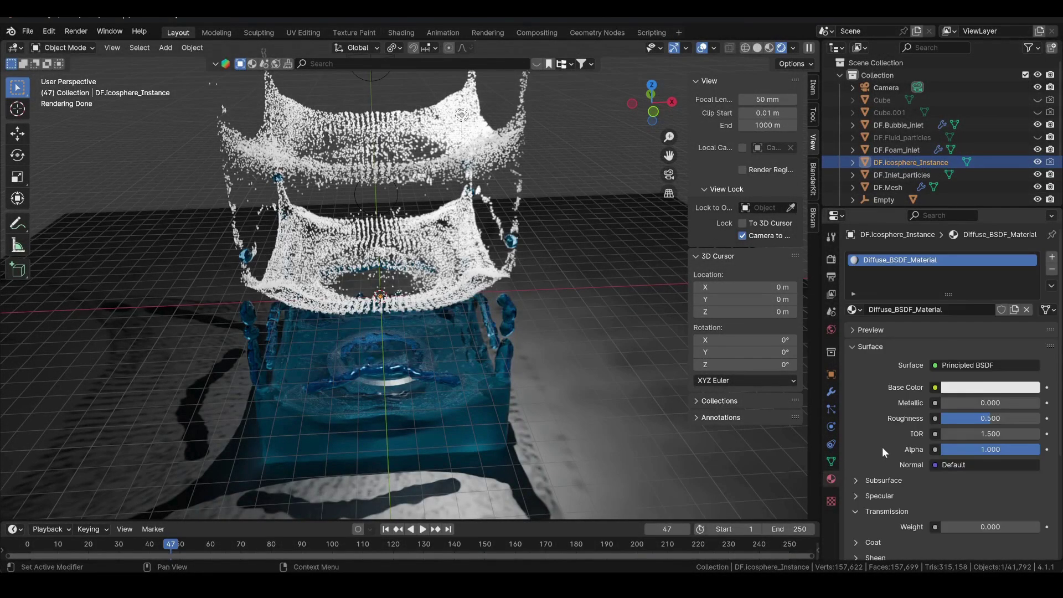
pyautogui.scroll(-1, 882, 447)
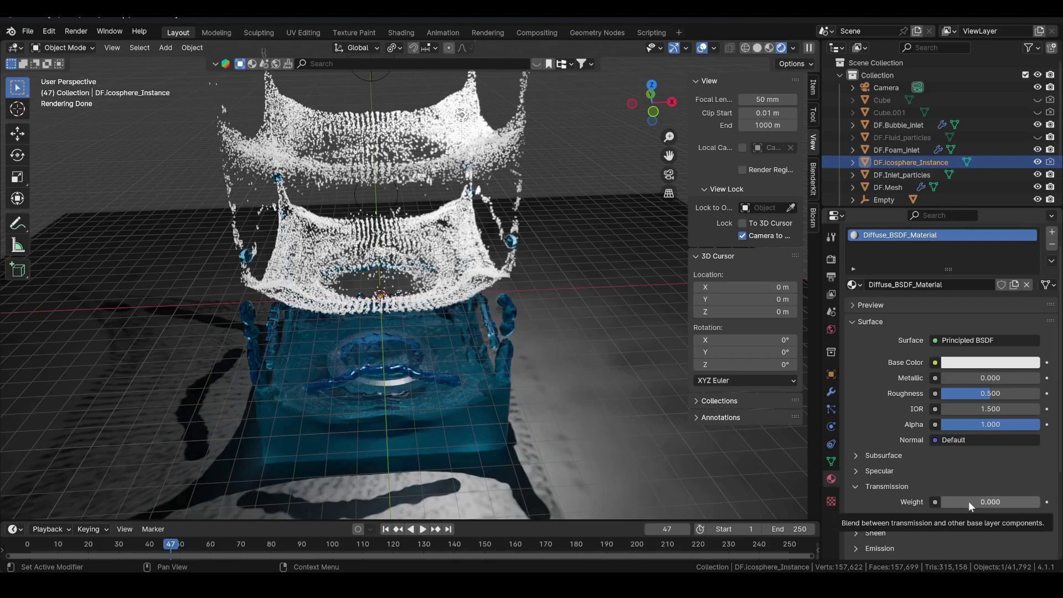
pyautogui.moveTo(968, 500); pyautogui.dragTo(1038, 500)
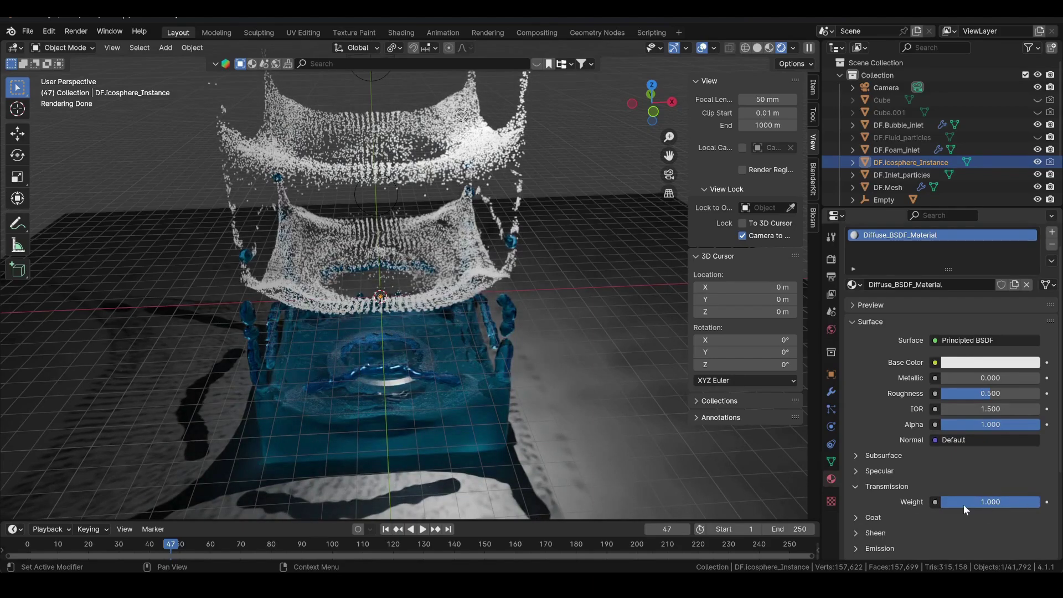
pyautogui.moveTo(986, 396); pyautogui.dragTo(951, 394)
pyautogui.moveTo(424, 191); pyautogui.dragTo(546, 294, button='middle')
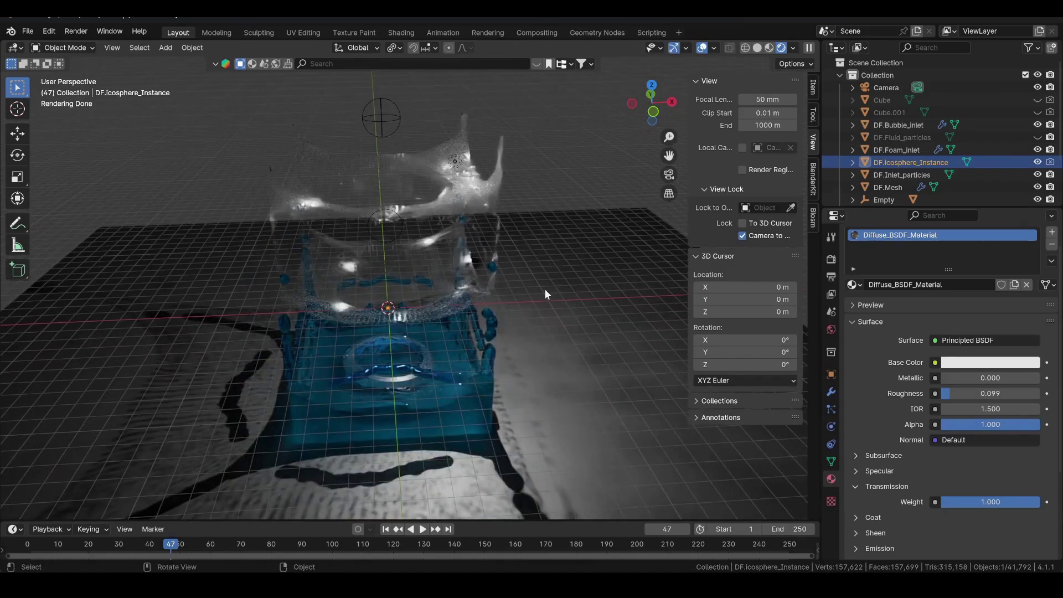
# - Set the DF.Mesh fluid material's roughness to 0.357 and its transmission weight to 0.702
pyautogui.click(472, 410)
pyautogui.moveTo(948, 393); pyautogui.dragTo(975, 393)
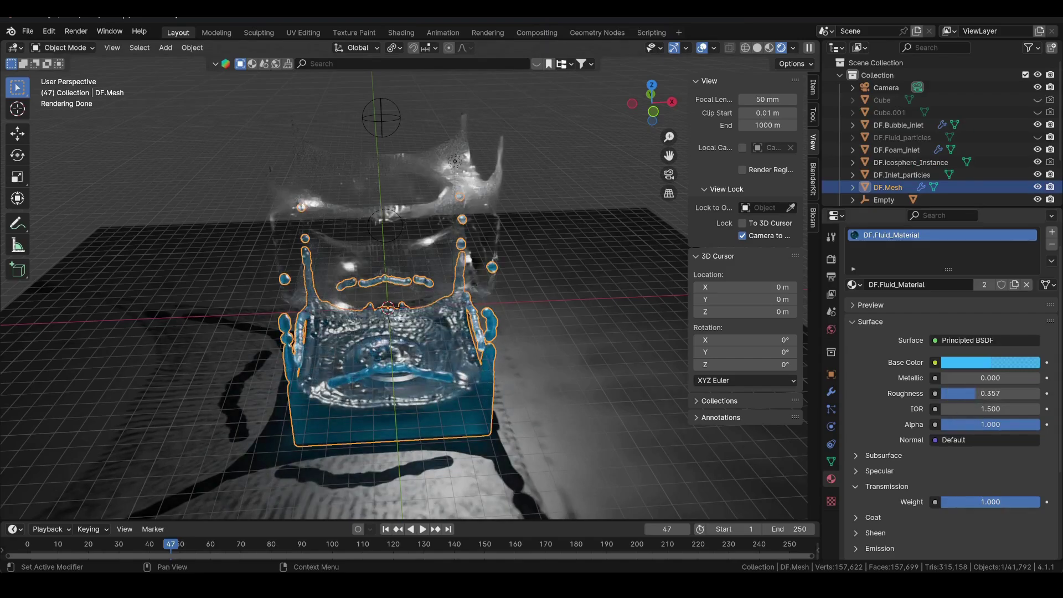
pyautogui.moveTo(991, 502); pyautogui.dragTo(1012, 506)
pyautogui.moveTo(410, 273); pyautogui.dragTo(451, 367, button='middle')
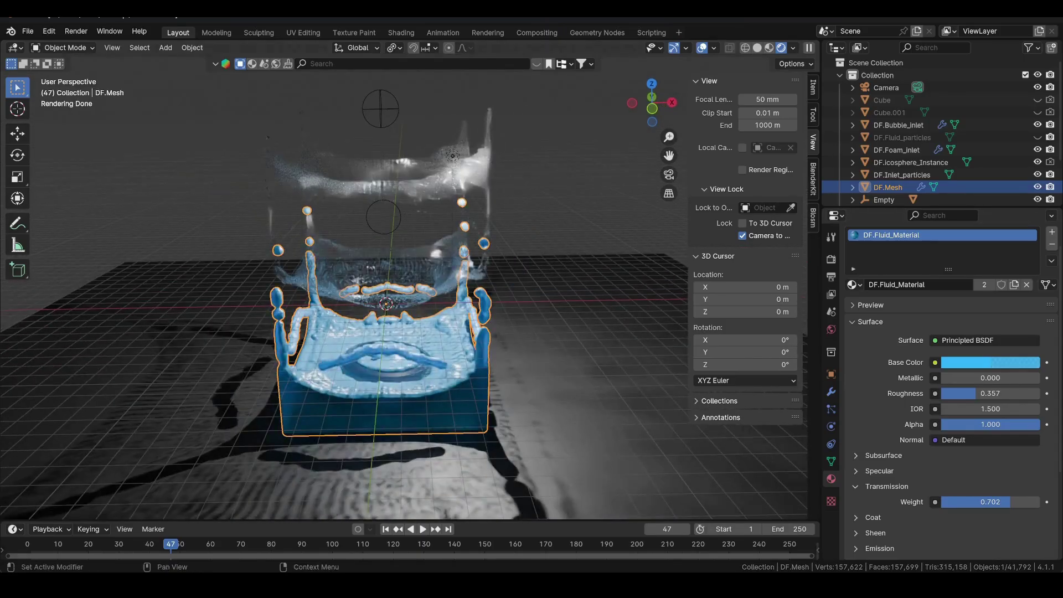